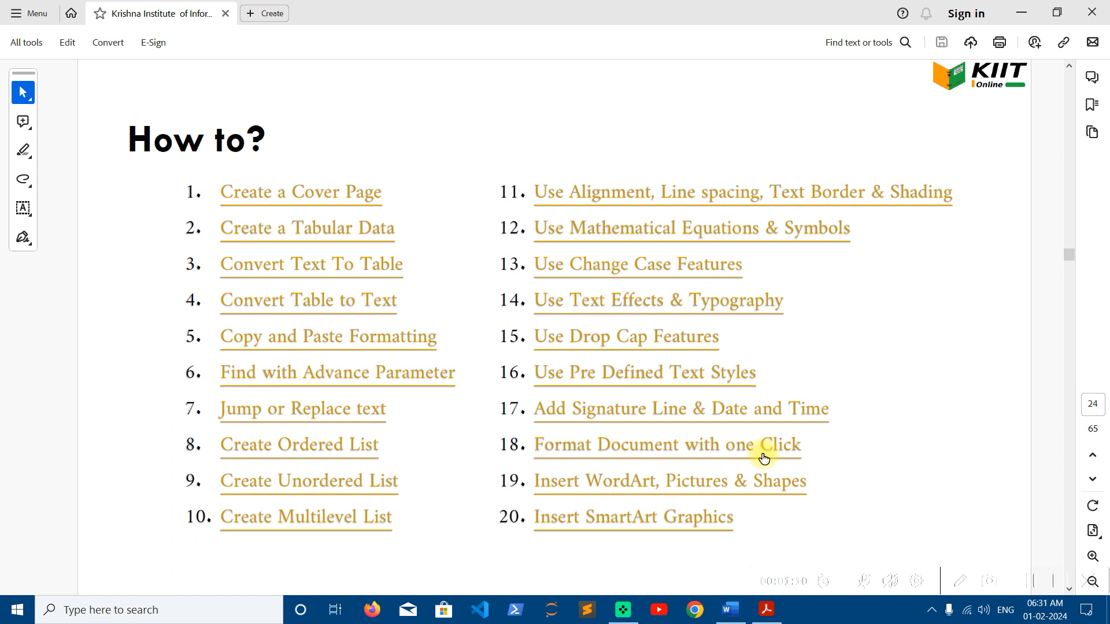
# Minimize the Acrobat Reader window showing the tutorial topic list PDF
pyautogui.click(1020, 13)
# In Word, type the company name LAWSON FUESES INDIA PVT. LTD. and the postal address with pin code
pyautogui.click(733, 601)
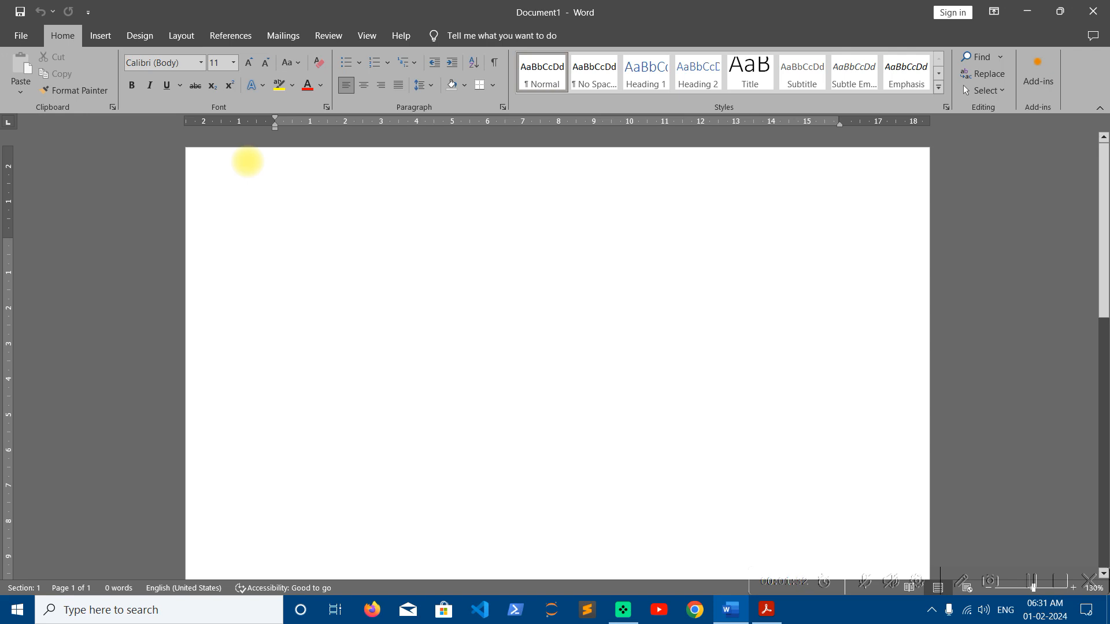
pyautogui.write('LAWSON FUES')
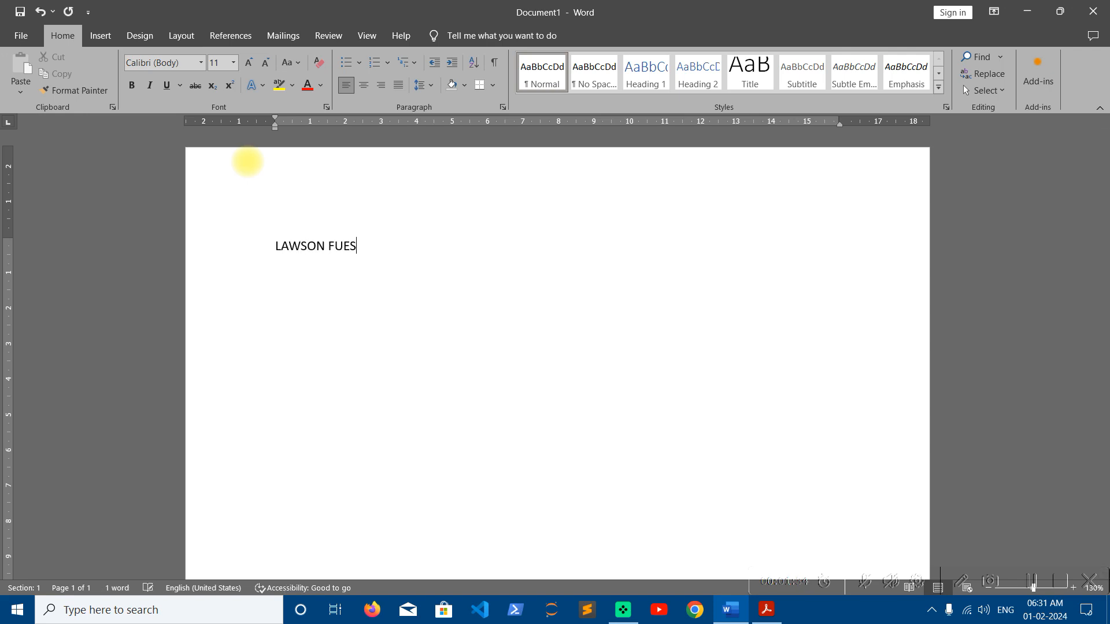
pyautogui.write('ES IND')
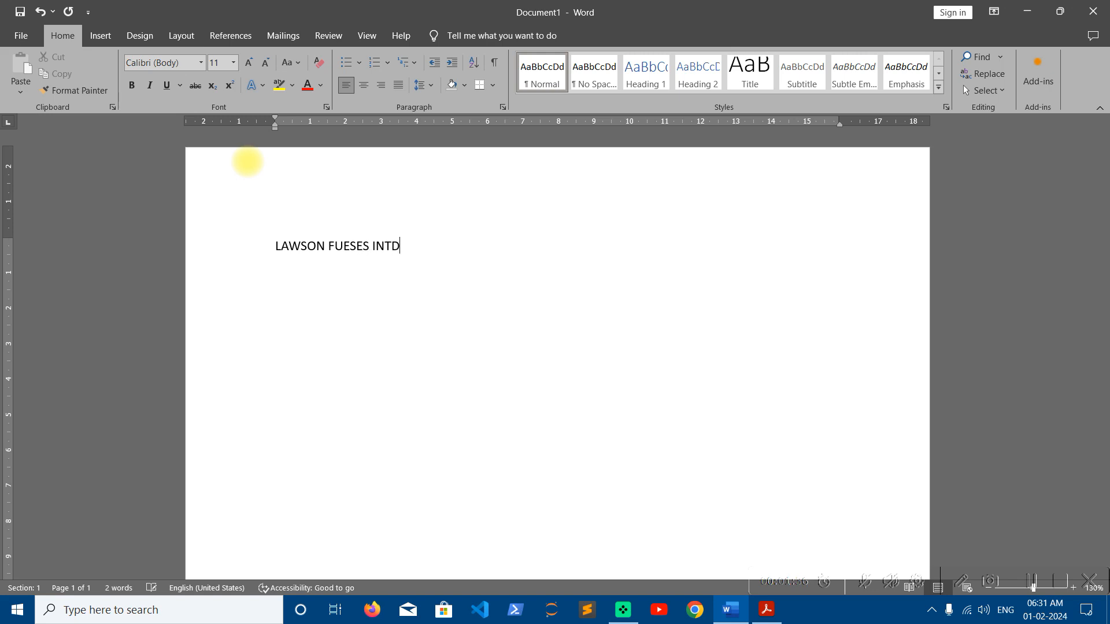
pyautogui.write('IA PVT. LTD.')
pyautogui.write('UD')
pyautogui.press('BackSpace')
pyautogui.press('BackSpace')
pyautogui.write('Udyog EN')
pyautogui.press('BackSpace')
pyautogui.press('BackSpace')
pyautogui.write('Nag')
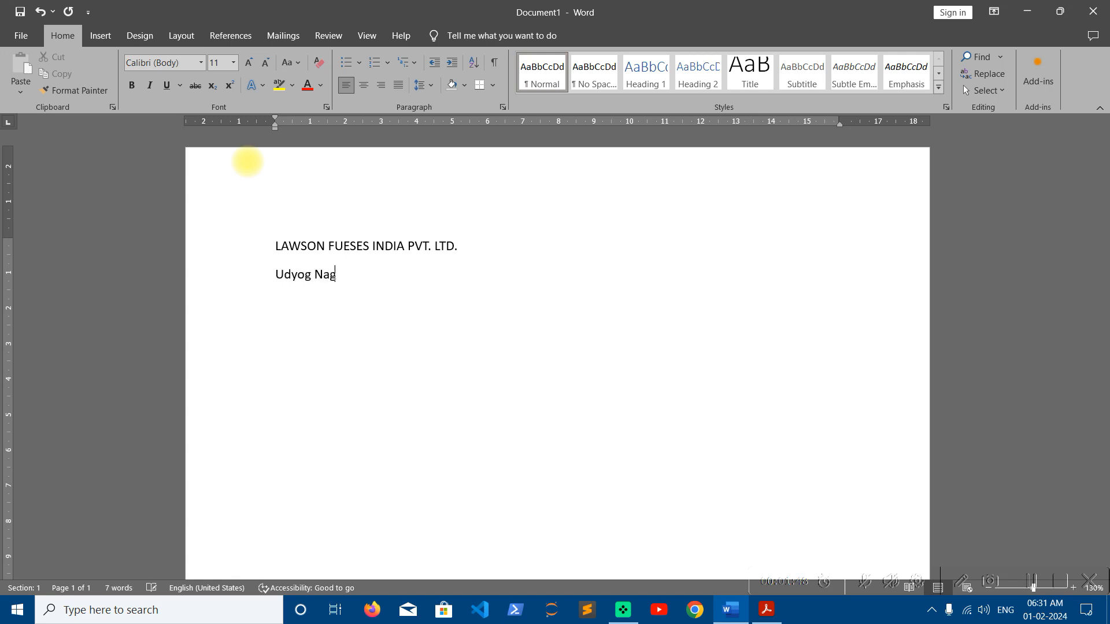
pyautogui.write('ar , Peeragadi,')
pyautogui.press('Return')
pyautogui.write('MNe')
pyautogui.press('BackSpace')
pyautogui.press('BackSpace')
pyautogui.press('BackSpace')
pyautogui.write('New Delhi,')
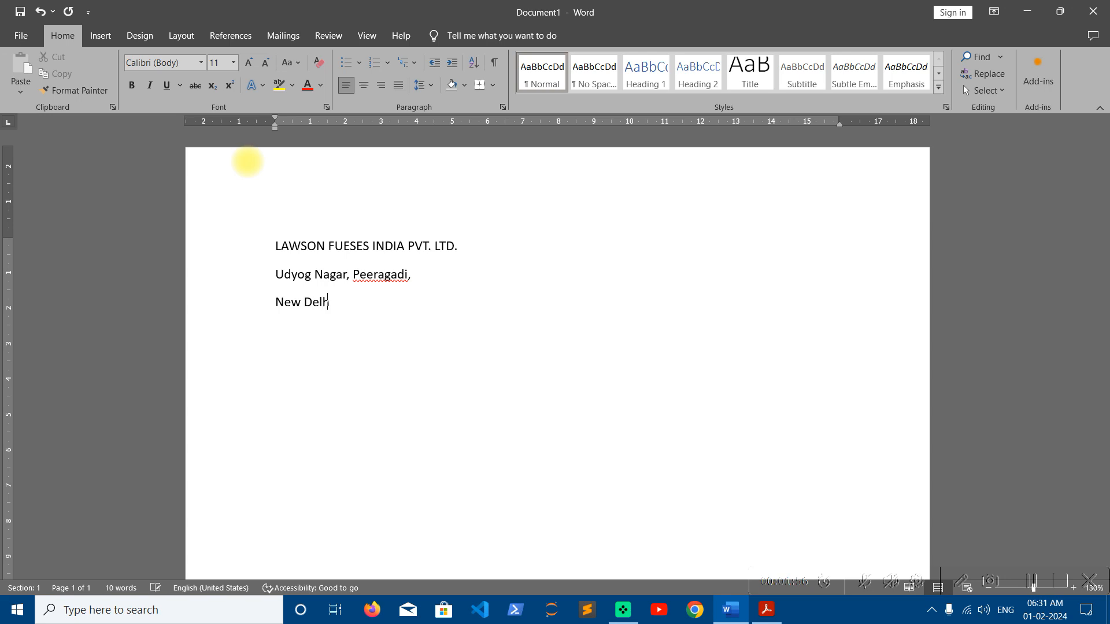
pyautogui.press('BackSpace')
pyautogui.write('-')
pyautogui.press('BackSpace')
pyautogui.press('BackSpace')
pyautogui.press('BackSpace')
pyautogui.press('BackSpace')
pyautogui.write('Pin Code: 10058')
# Add the phone number, the e-mail address and a 'Date:' label, each on its own line
pyautogui.press('Return')
pyautogui.press('Tab')
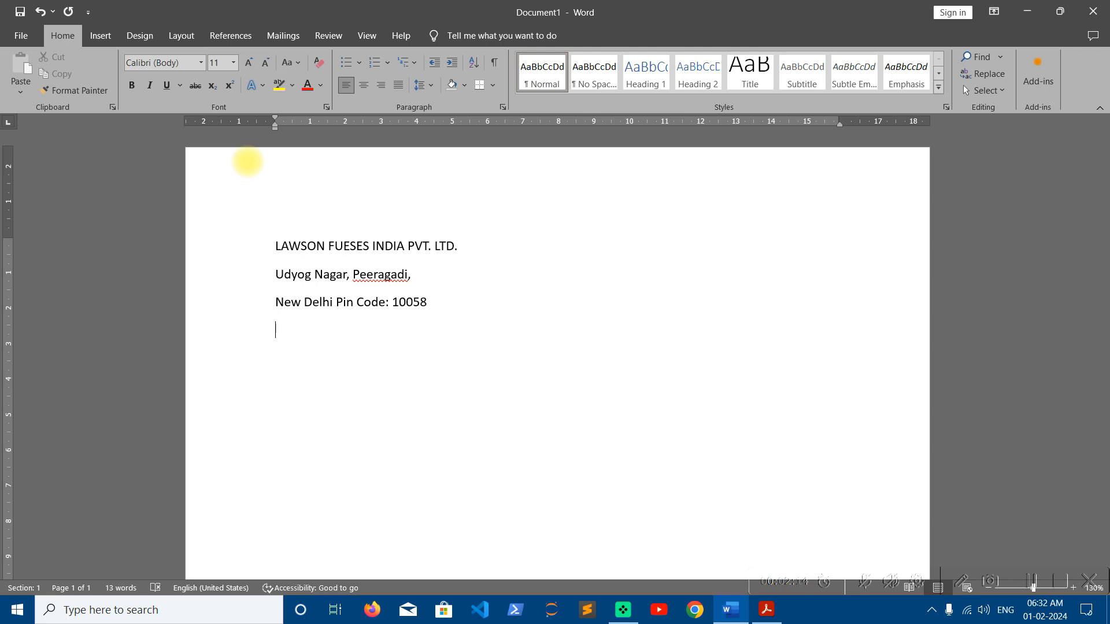
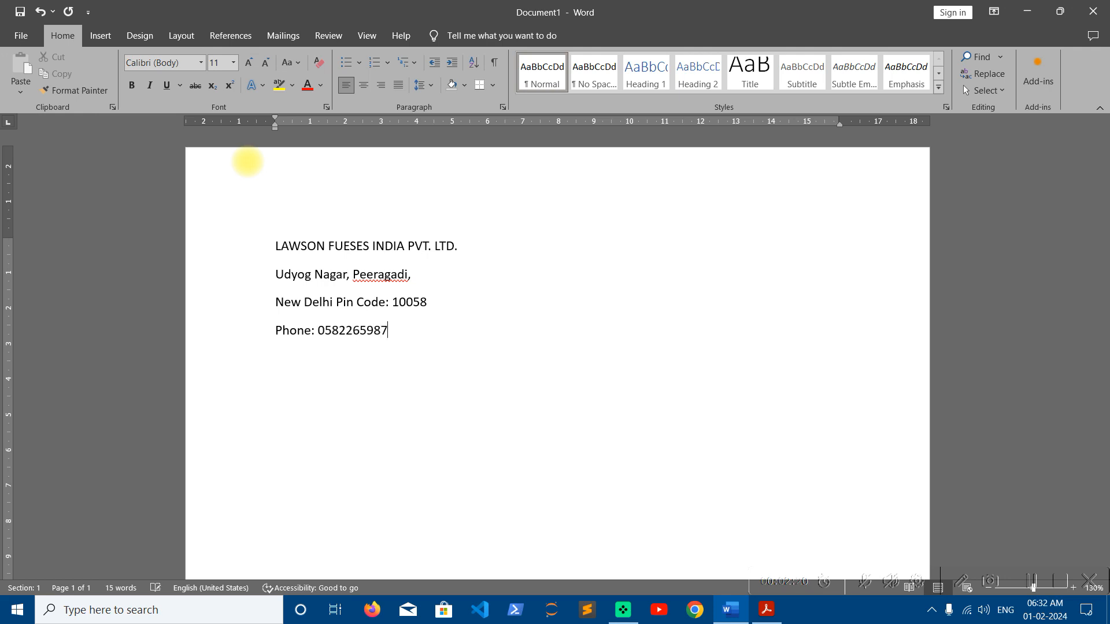
pyautogui.press('Return')
pyautogui.write('Email: sample@gmail.com')
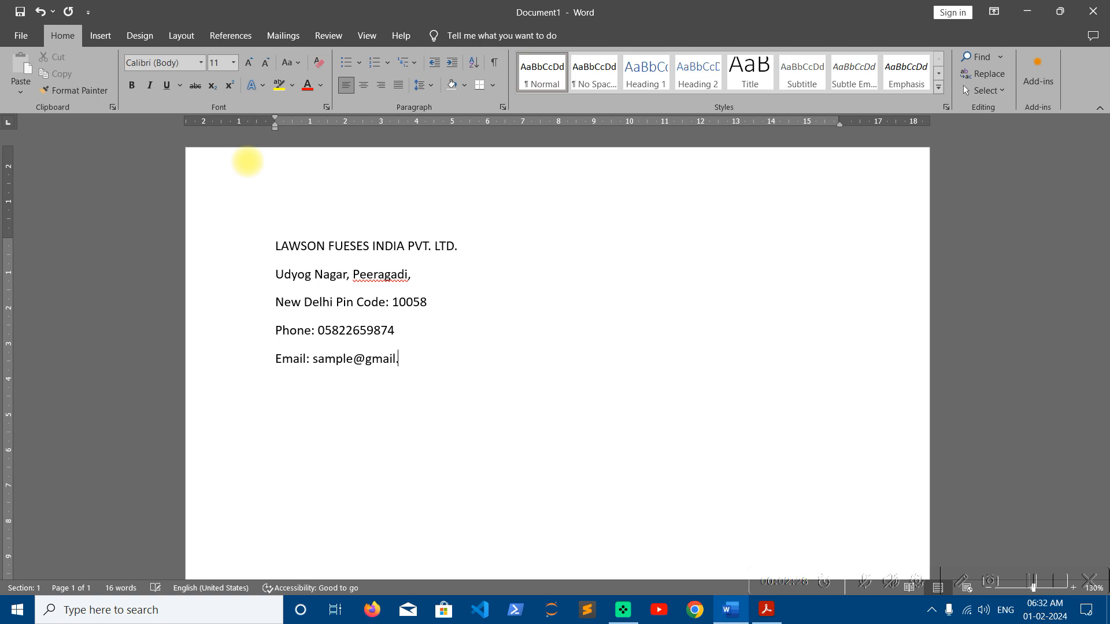
pyautogui.press('Return')
pyautogui.write('Date:')
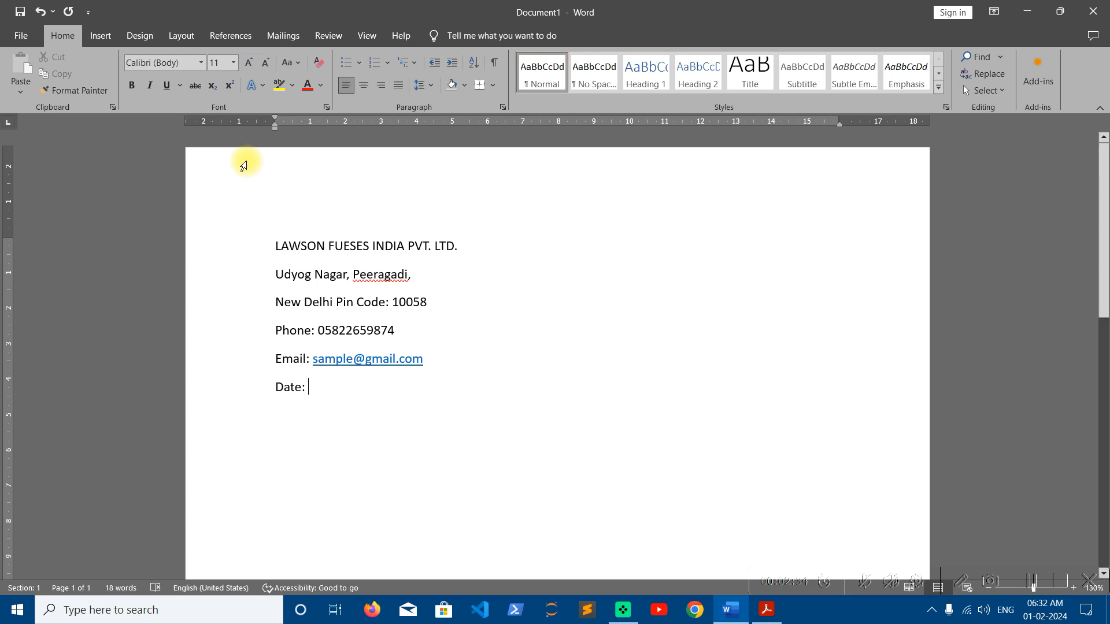
# Insert the date after 'Date:' in the February 1, 2024 format, then start a new line
pyautogui.click(97, 36)
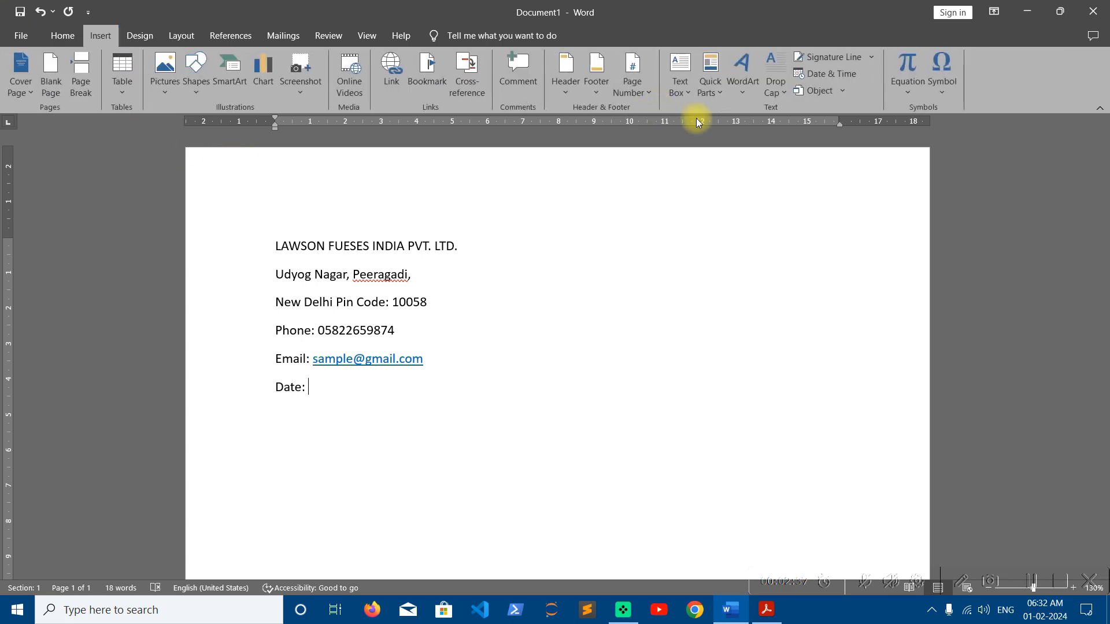
pyautogui.click(840, 81)
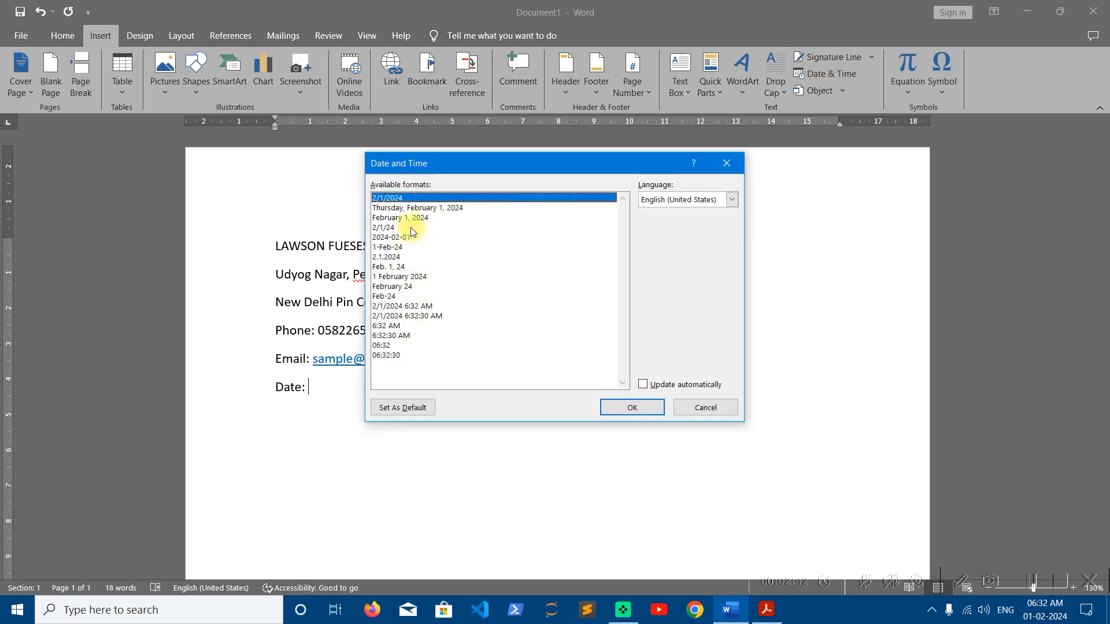
pyautogui.click(412, 218)
pyautogui.click(632, 407)
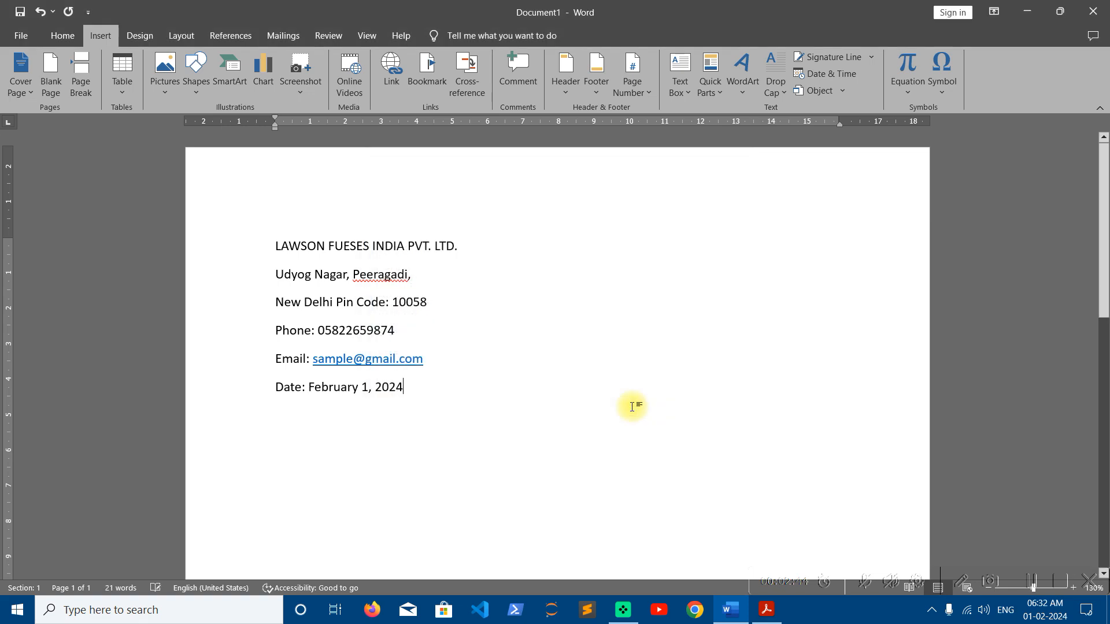
pyautogui.press('Return')
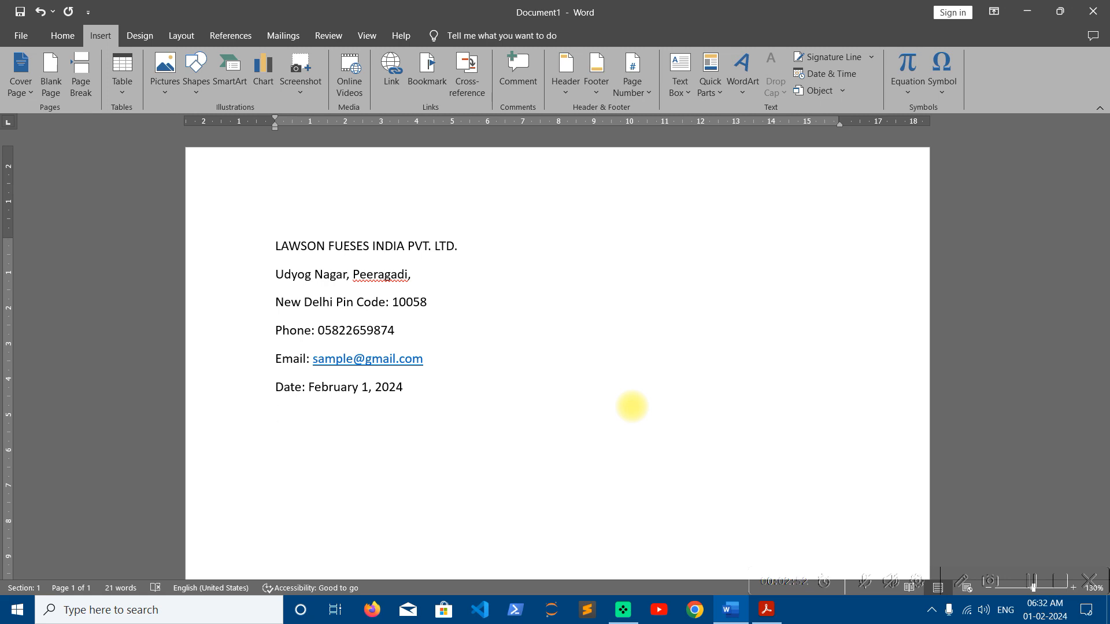
# Type 'TO WHOM IT MAY CONCERN' and 'DEAR SIR,', then generate filler paragraphs with =RAND()
pyautogui.write('TO WHOM IT M')
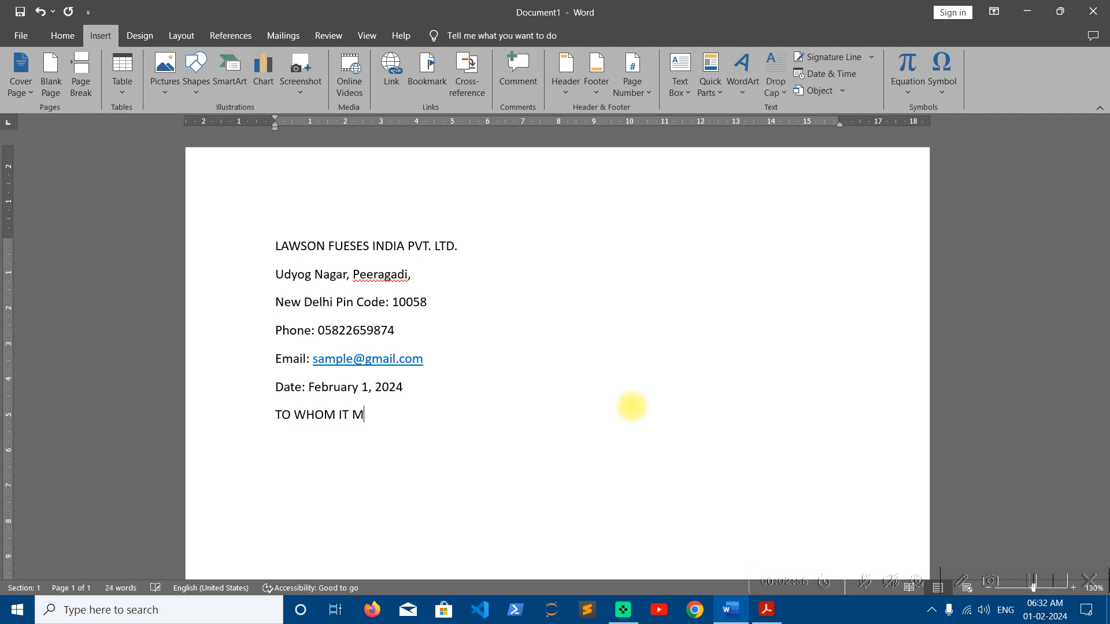
pyautogui.write('AY CONCERN')
pyautogui.press('Return')
pyautogui.write('DEAR SIR,')
pyautogui.press('Return')
pyautogui.write('=')
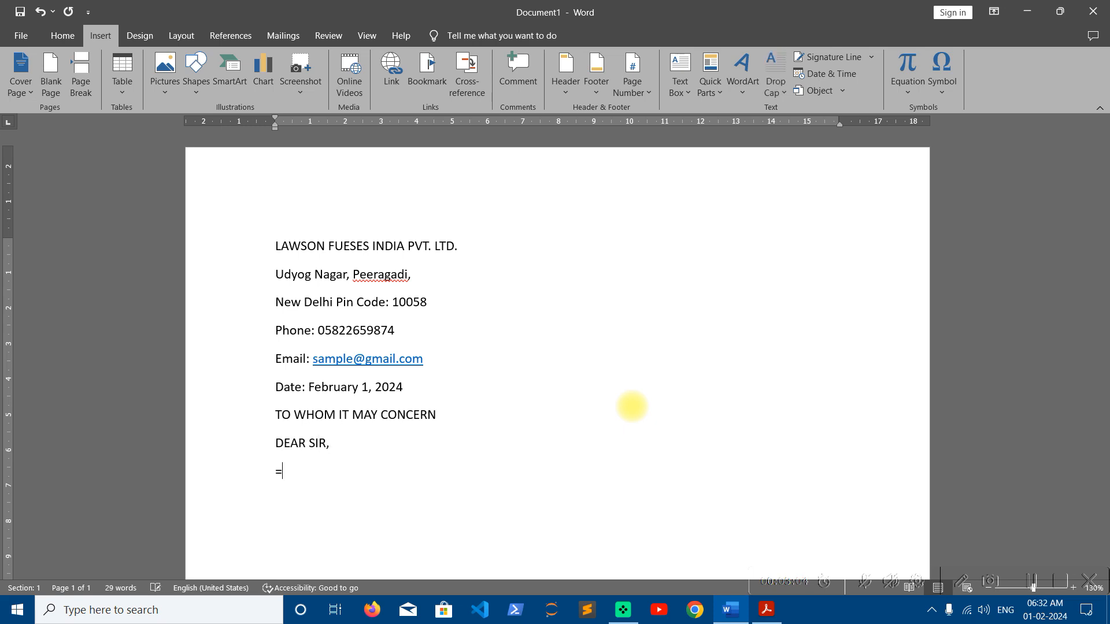
pyautogui.press('BackSpace')
pyautogui.write('=RAND()')
pyautogui.press('Return')
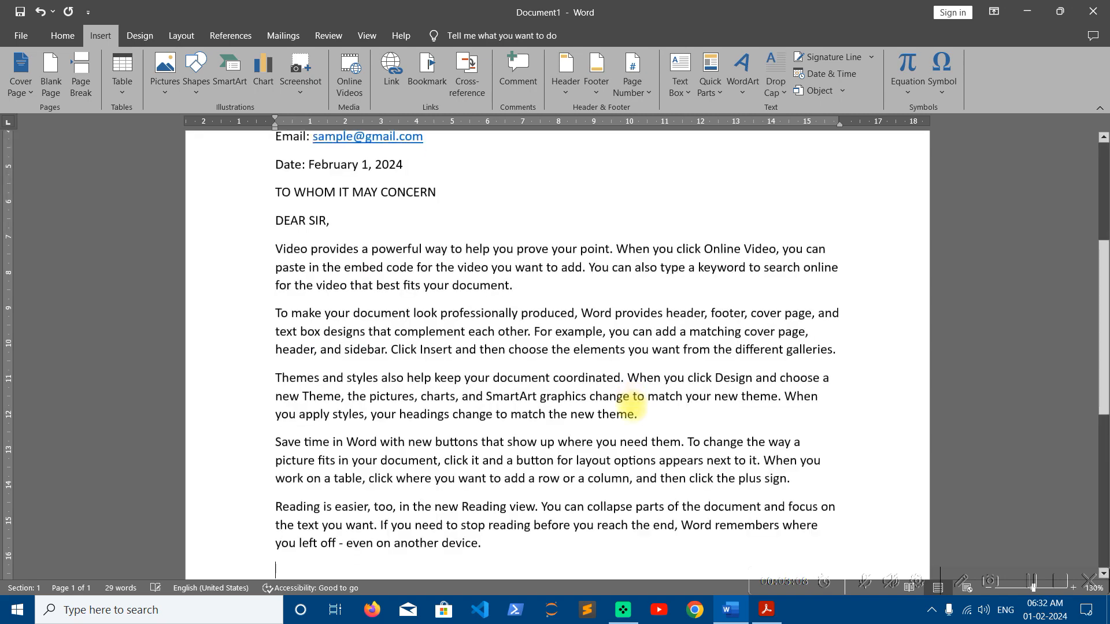
# Type the closing line 'Thank you' below the body paragraphs
pyautogui.write('THANK')
pyautogui.press('BackSpace')
pyautogui.press('BackSpace')
pyautogui.press('BackSpace')
pyautogui.press('BackSpace')
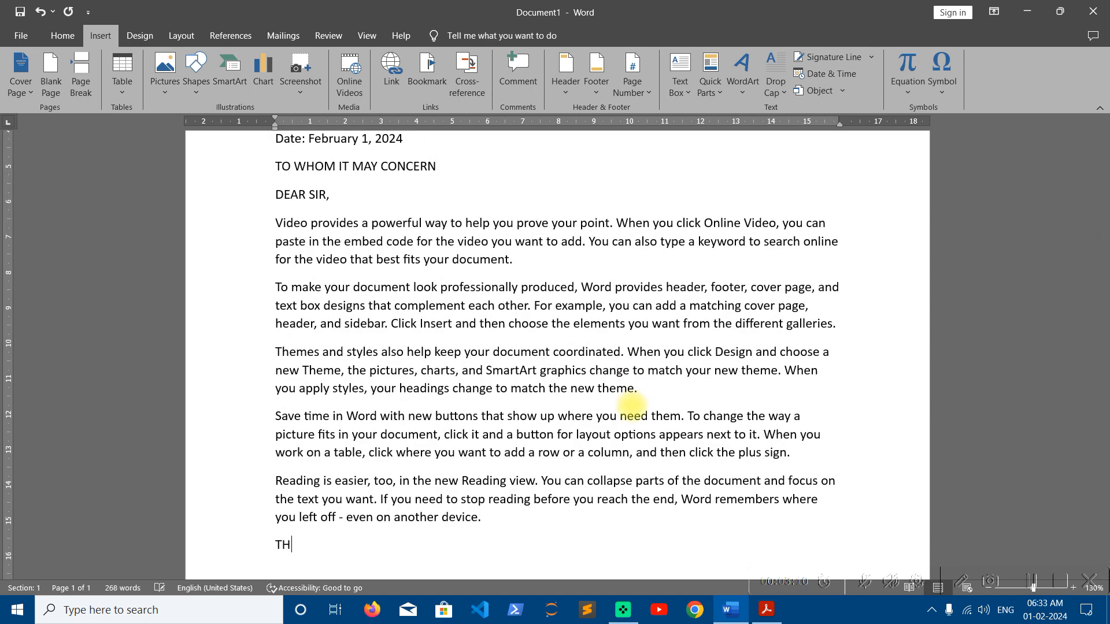
pyautogui.write('hnk')
pyautogui.press('BackSpace')
pyautogui.press('BackSpace')
pyautogui.write('ank')
pyautogui.press('BackSpace')
pyautogui.press('BackSpace')
pyautogui.press('BackSpace')
pyautogui.press('BackSpace')
pyautogui.press('BackSpace')
pyautogui.write('hank you')
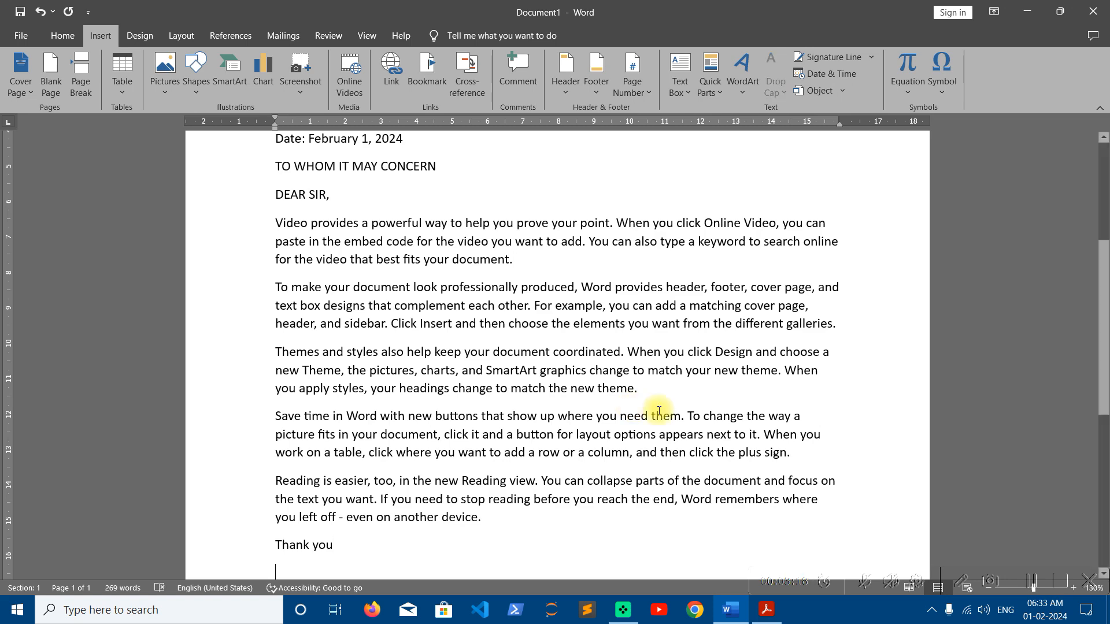
# Insert a signature line with the signer's name and the title 'Managing Director'
pyautogui.scroll(-3, 651, 449)
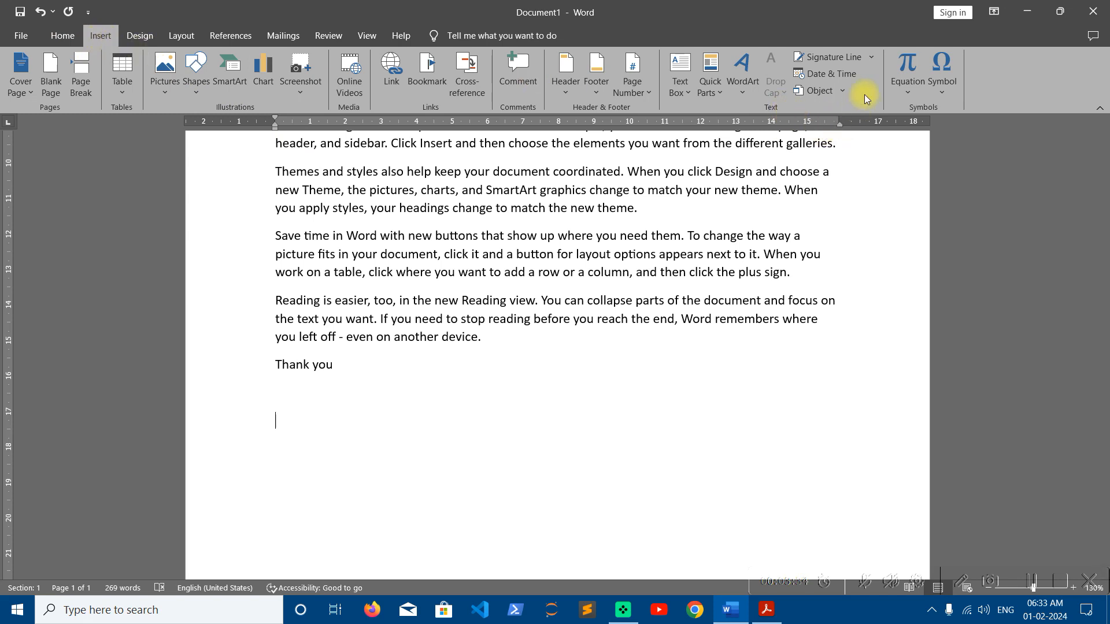
pyautogui.click(849, 58)
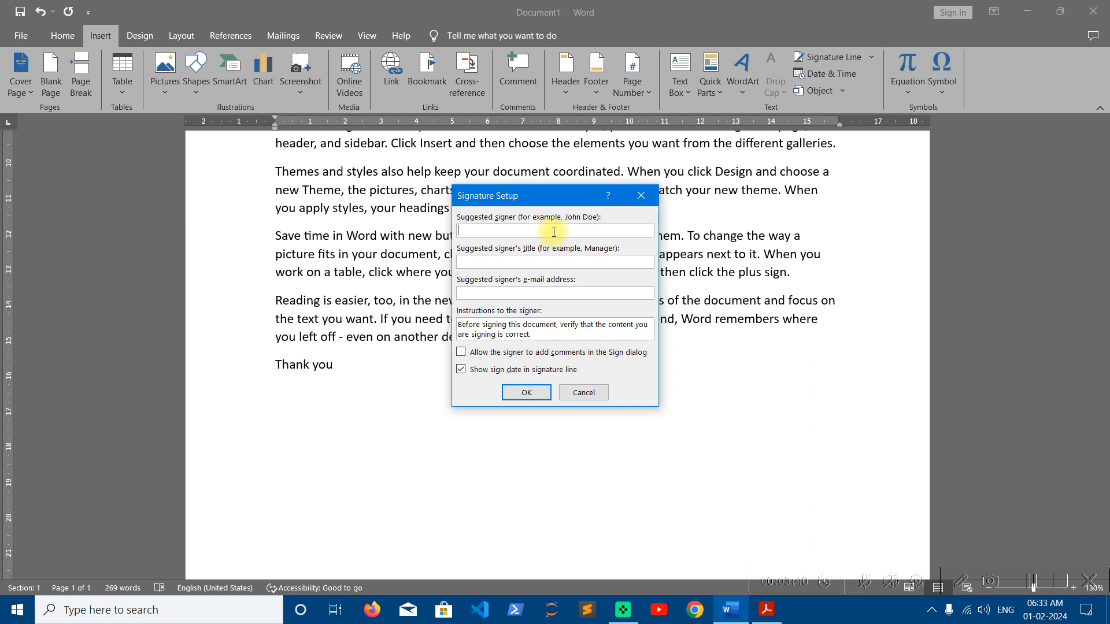
pyautogui.press('Tab')
pyautogui.write('Managing Director')
pyautogui.press('Return')
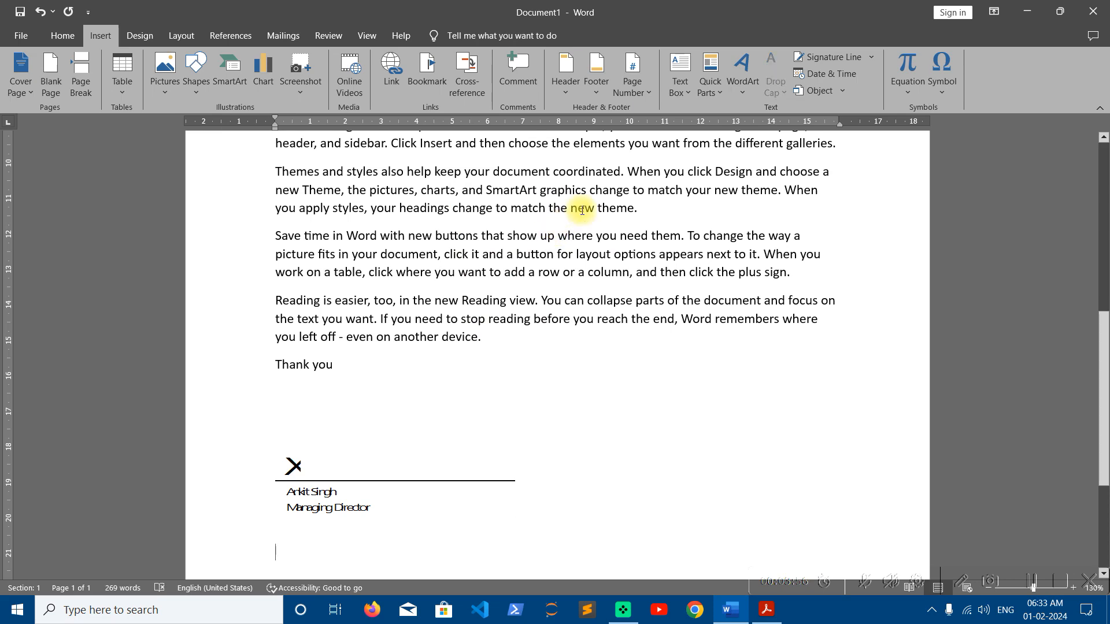
# Insert the date in the 1 February 2024 format beneath the signature line
pyautogui.click(848, 74)
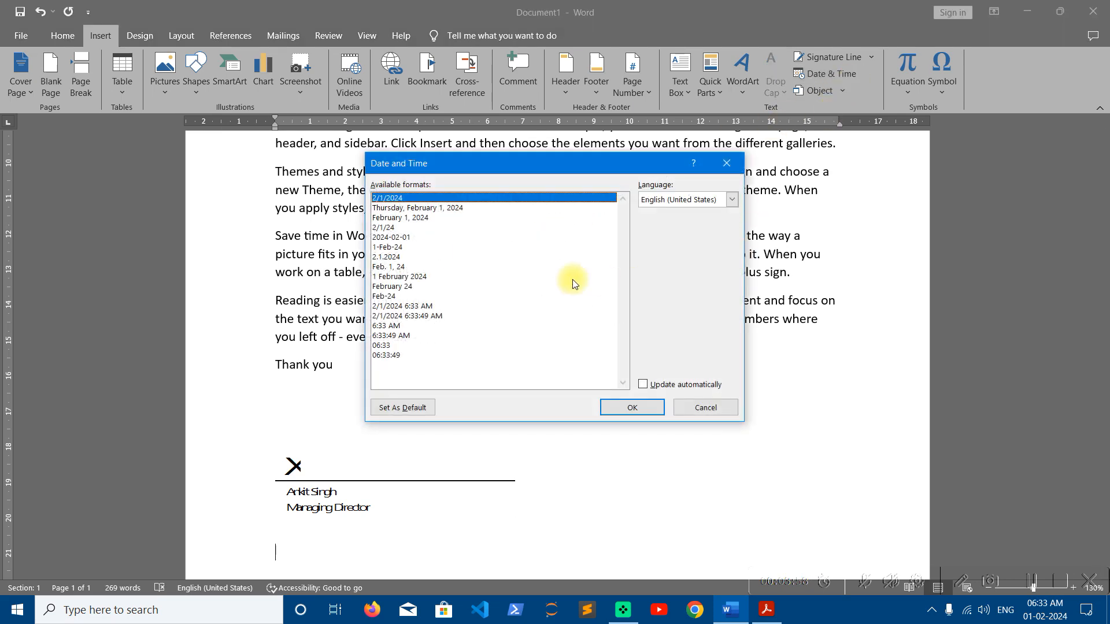
pyautogui.click(416, 317)
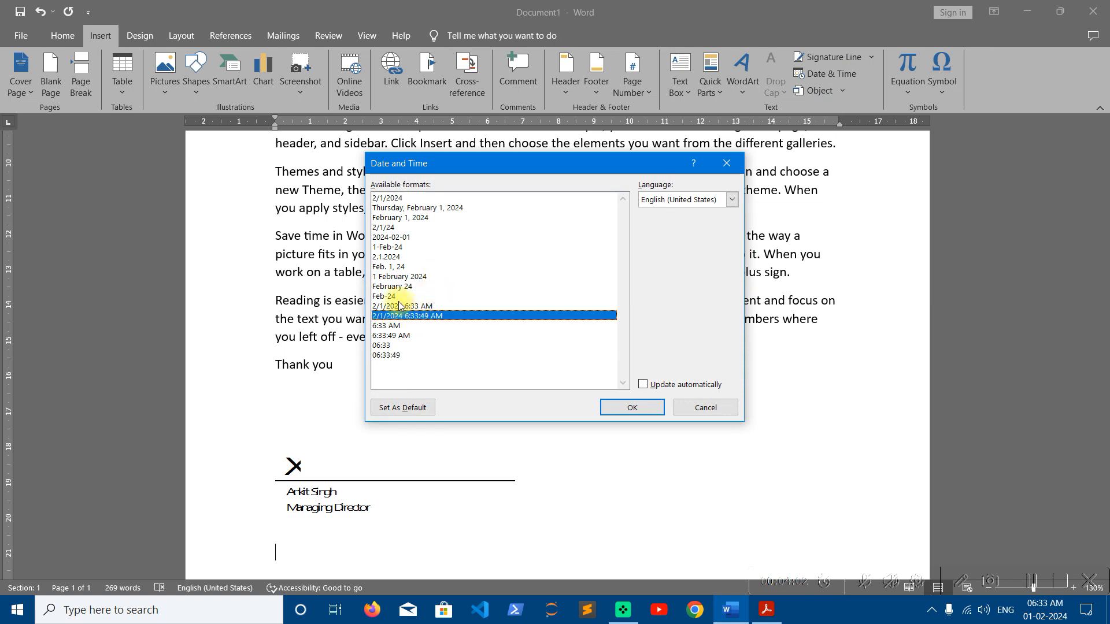
pyautogui.click(398, 220)
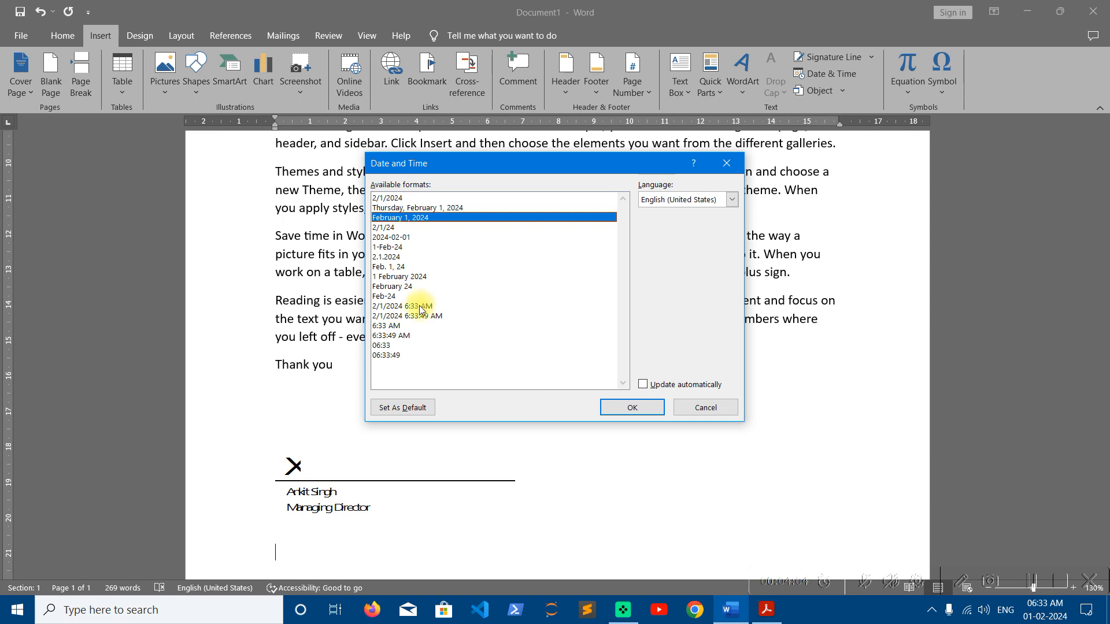
pyautogui.click(404, 277)
pyautogui.click(632, 407)
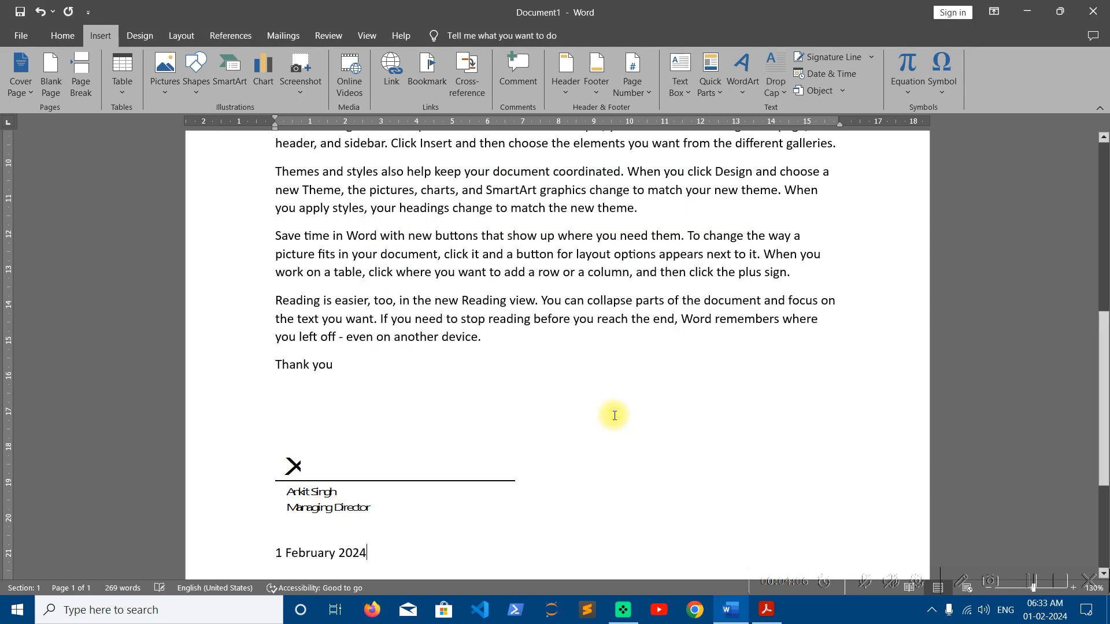
pyautogui.scroll(-2, 610, 416)
pyautogui.scroll(15, 614, 418)
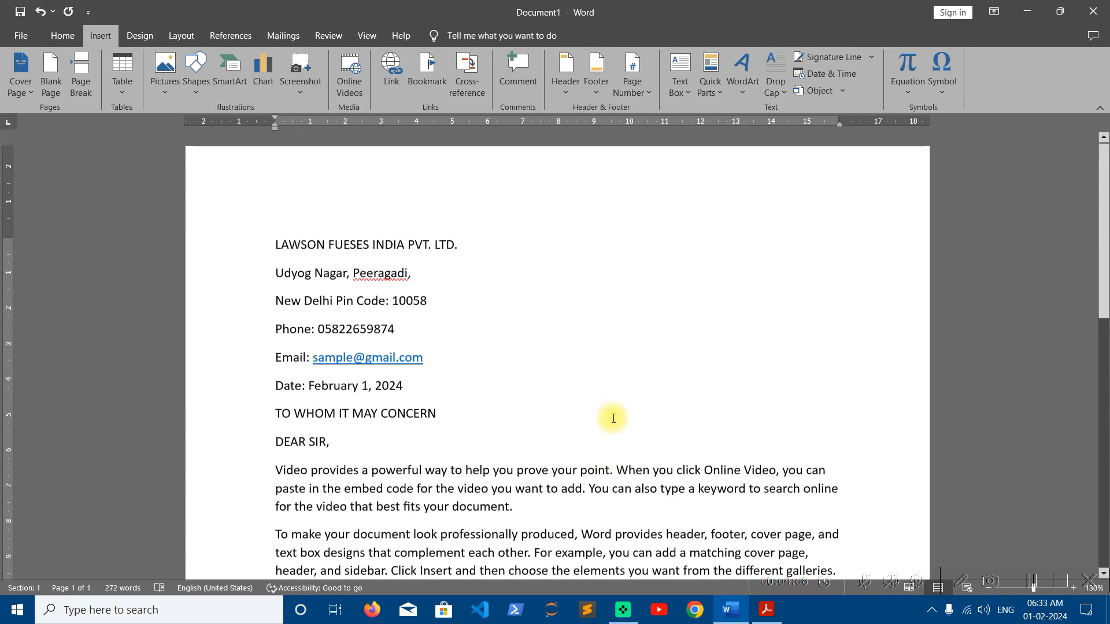
pyautogui.scroll(-5, 613, 418)
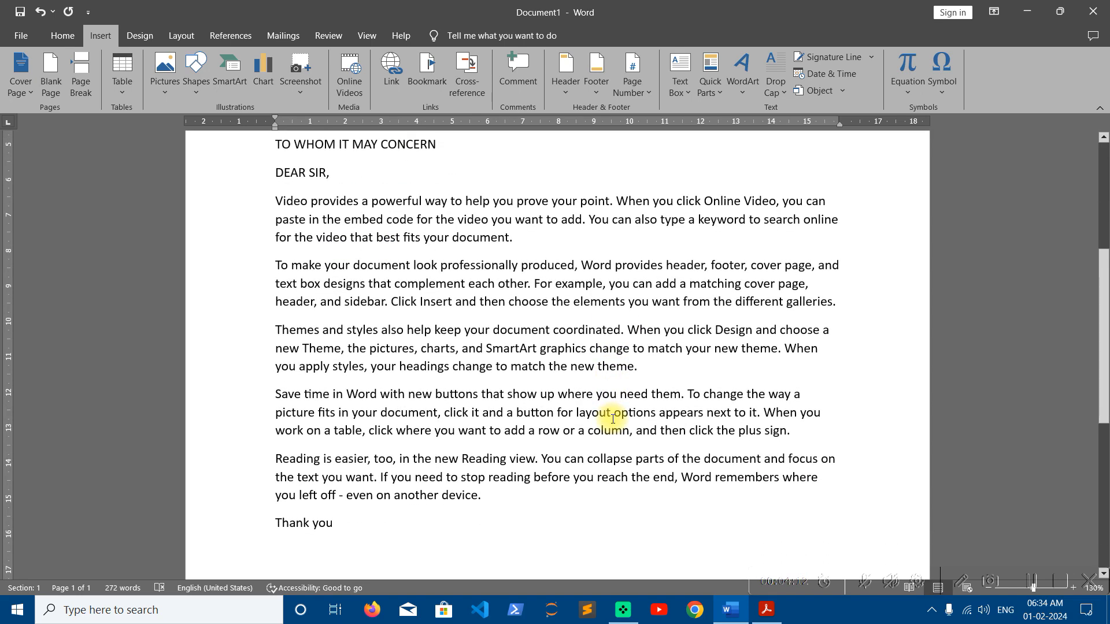
pyautogui.scroll(5, 612, 419)
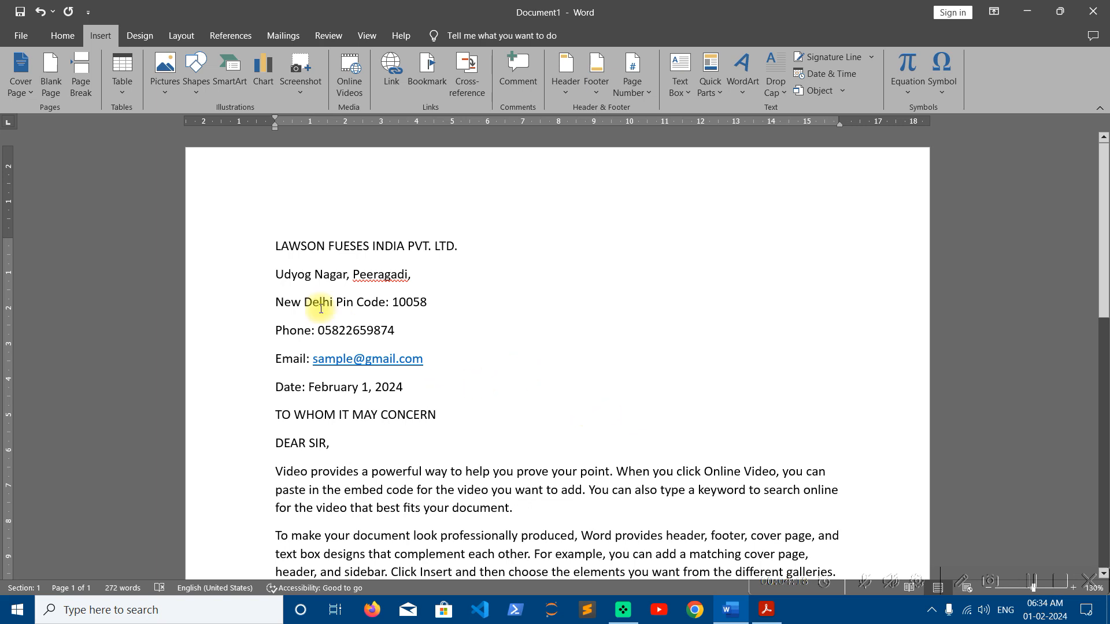
# Briefly view the Design options, then return to the Home formatting ribbon
pyautogui.click(73, 44)
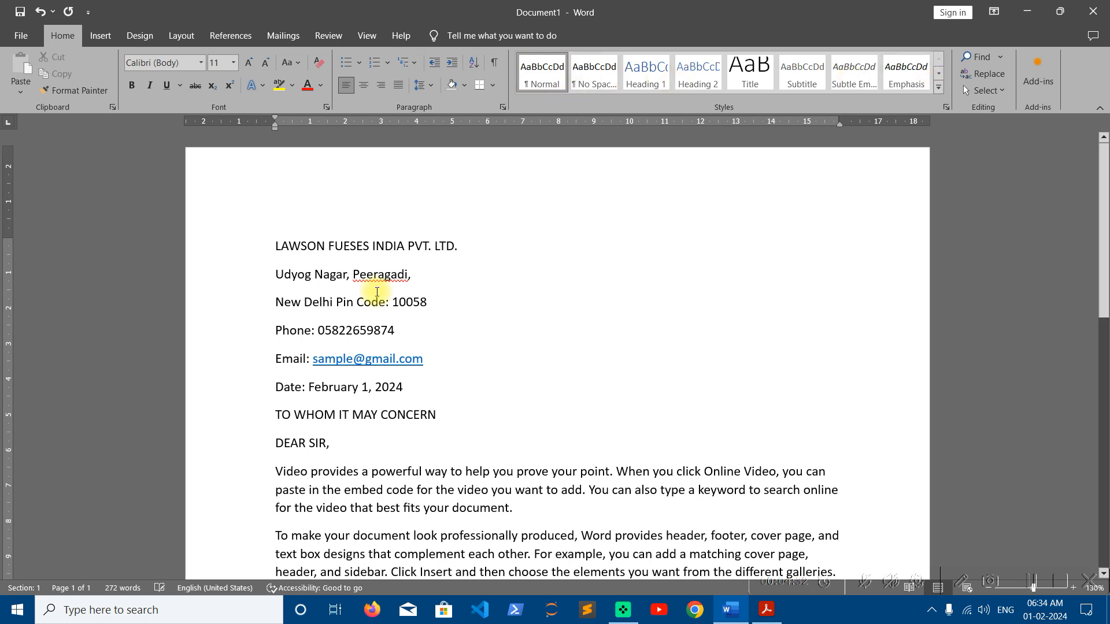
pyautogui.click(138, 36)
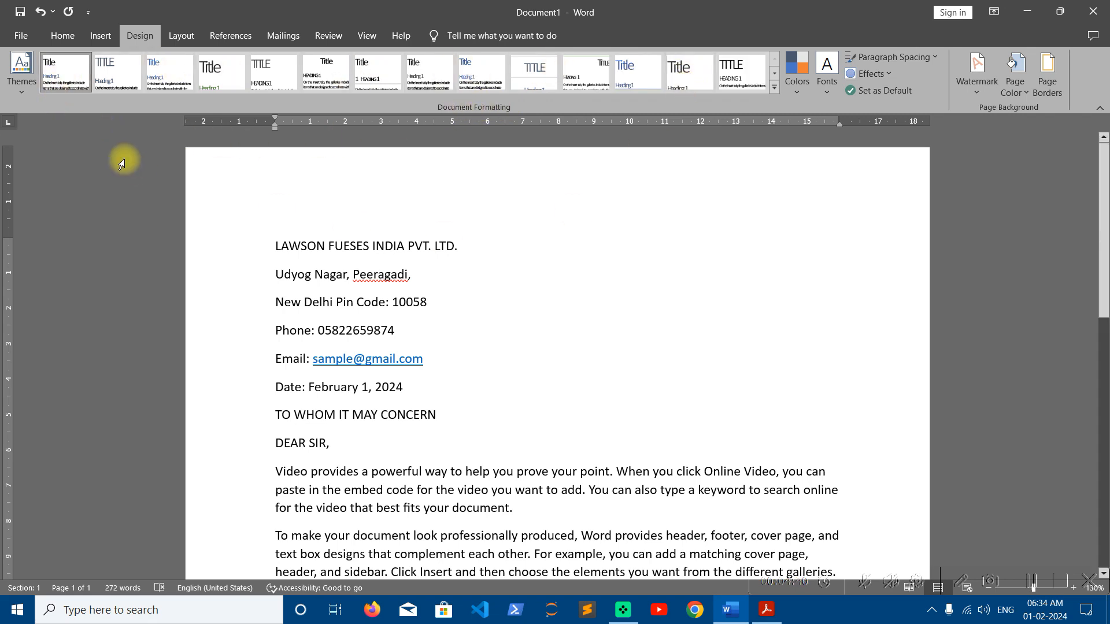
pyautogui.click(57, 36)
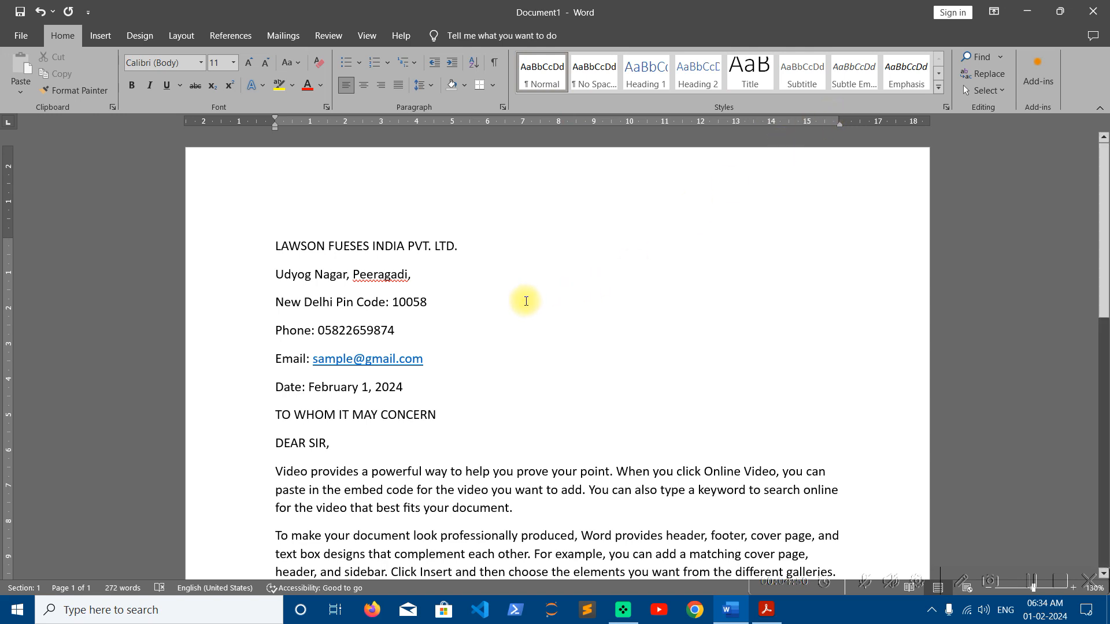
# Apply the Title style to the company name and right-align the letterhead through the date
pyautogui.tripleClick(487, 252)
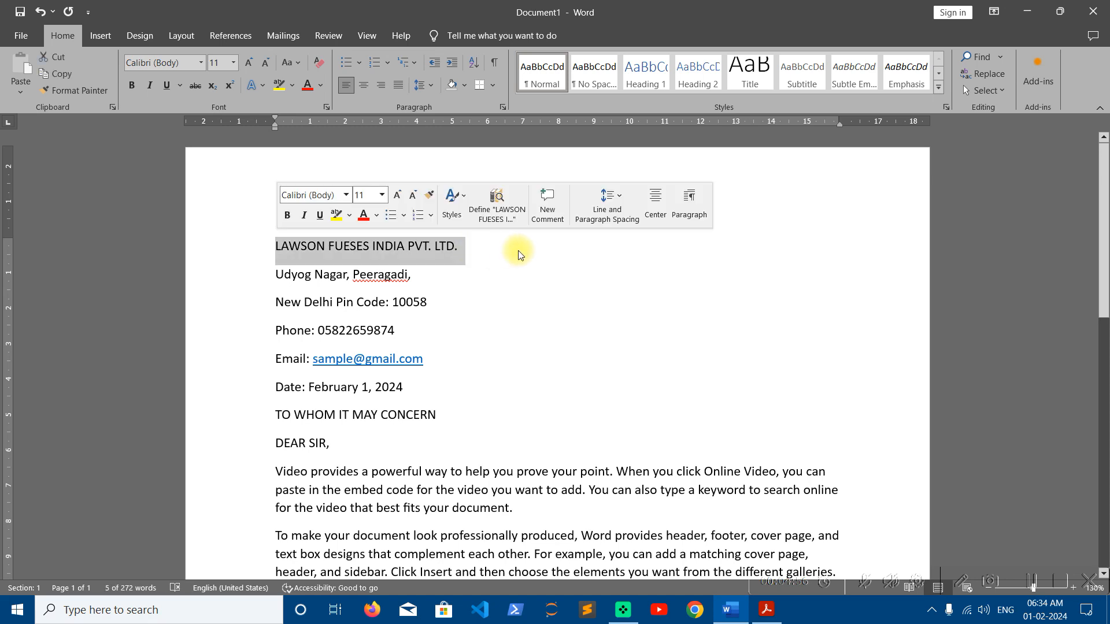
pyautogui.click(750, 77)
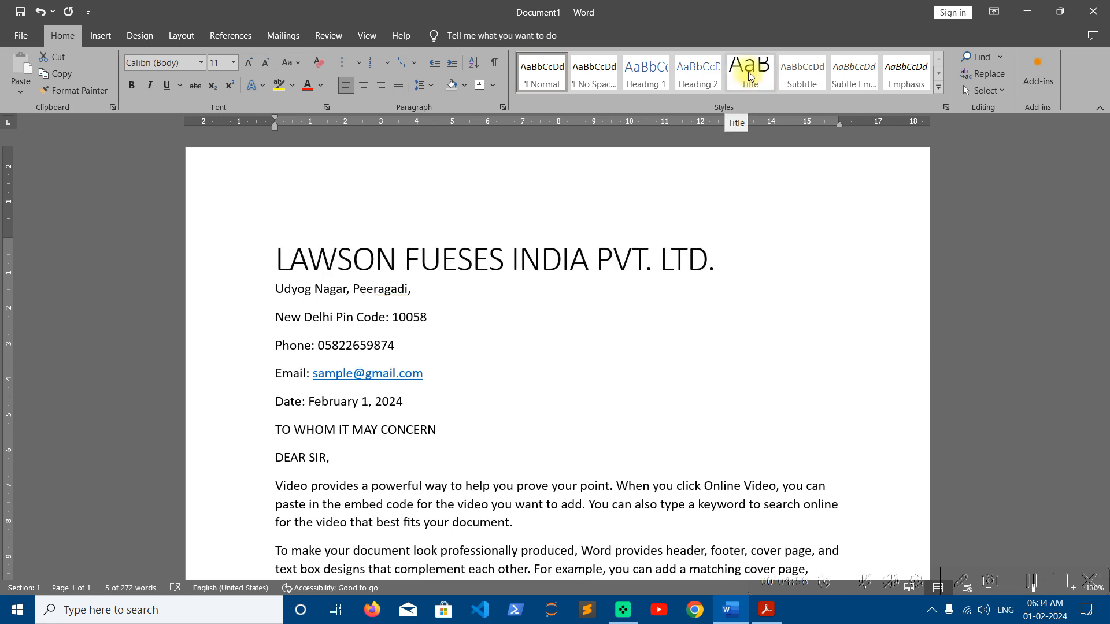
pyautogui.click(749, 77)
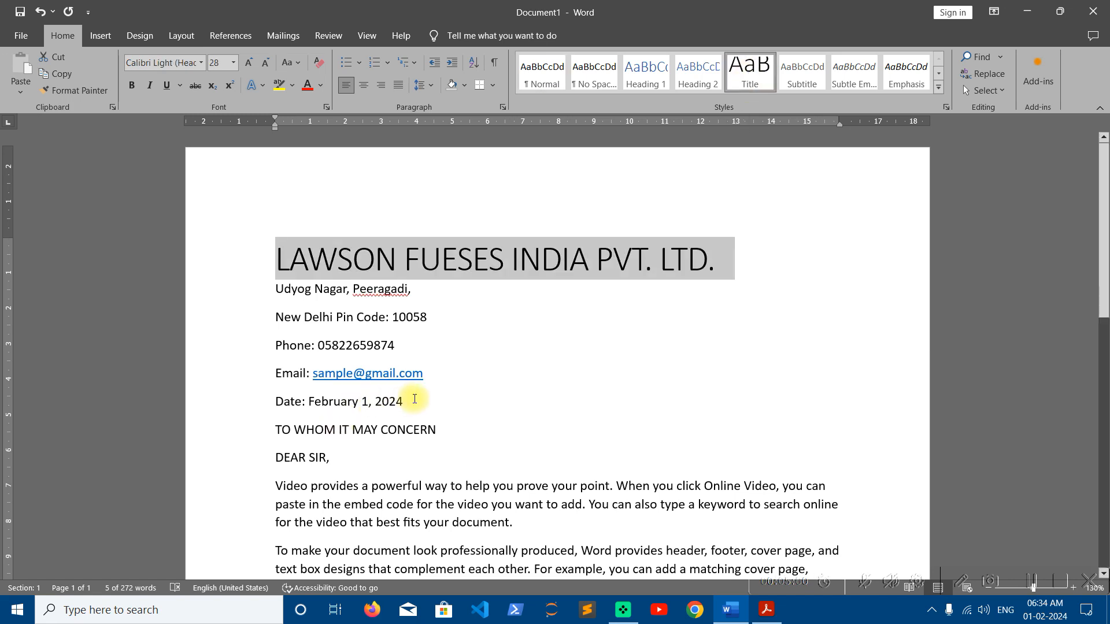
pyautogui.moveTo(416, 403); pyautogui.dragTo(273, 278)
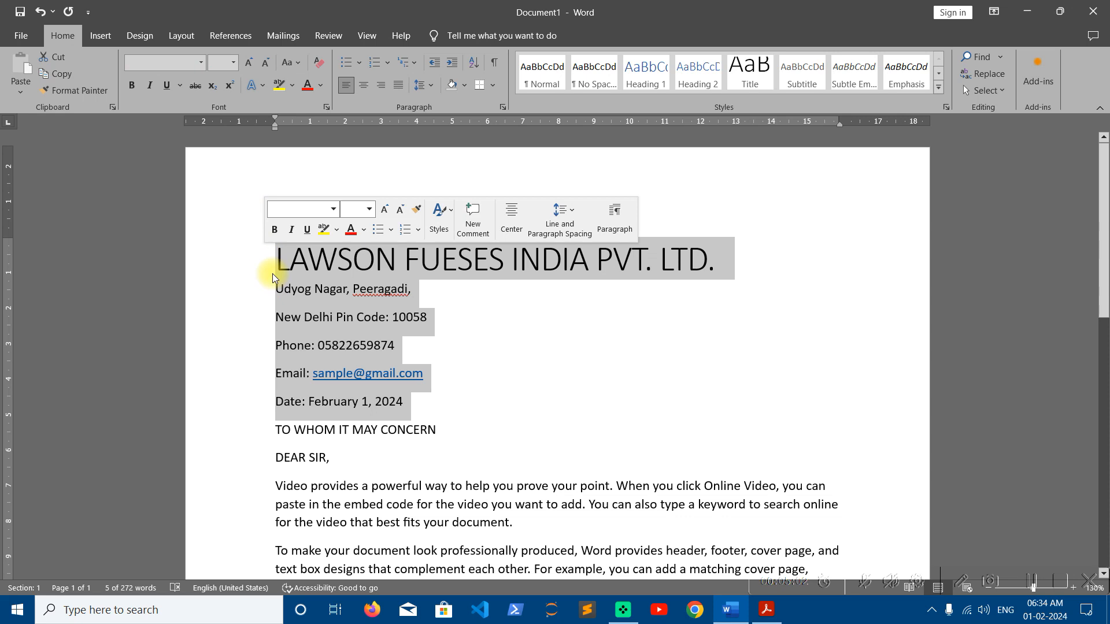
pyautogui.click(383, 87)
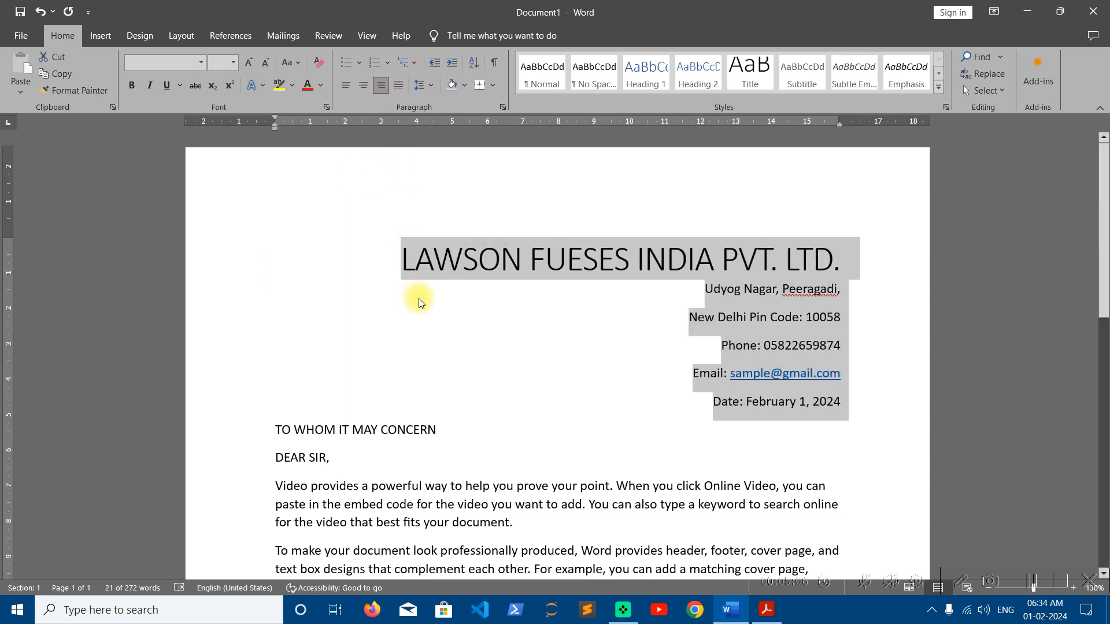
pyautogui.click(407, 429)
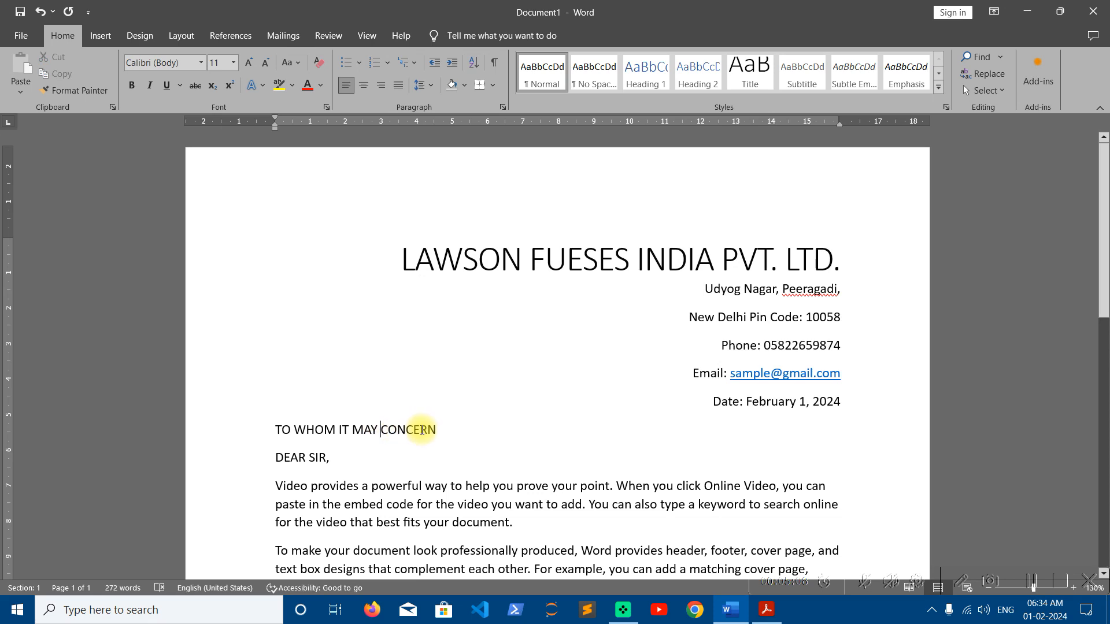
# Make 'TO WHOM IT MAY CONCERN' a centered Heading 1 and 'DEAR SIR,' a Heading 2
pyautogui.moveTo(438, 429); pyautogui.dragTo(275, 429)
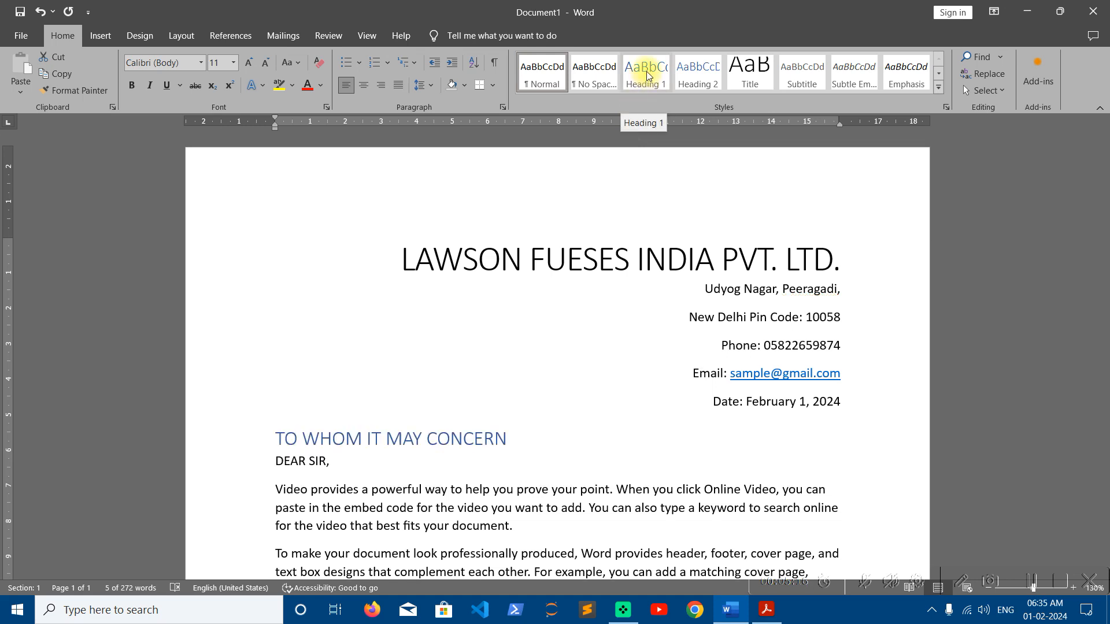
pyautogui.click(647, 75)
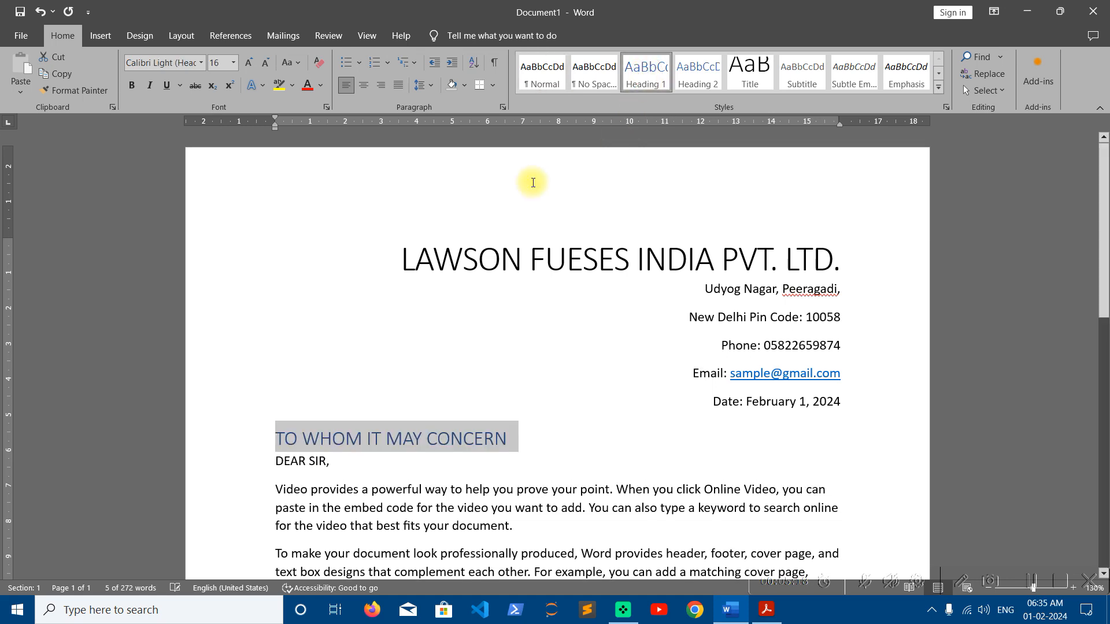
pyautogui.click(363, 85)
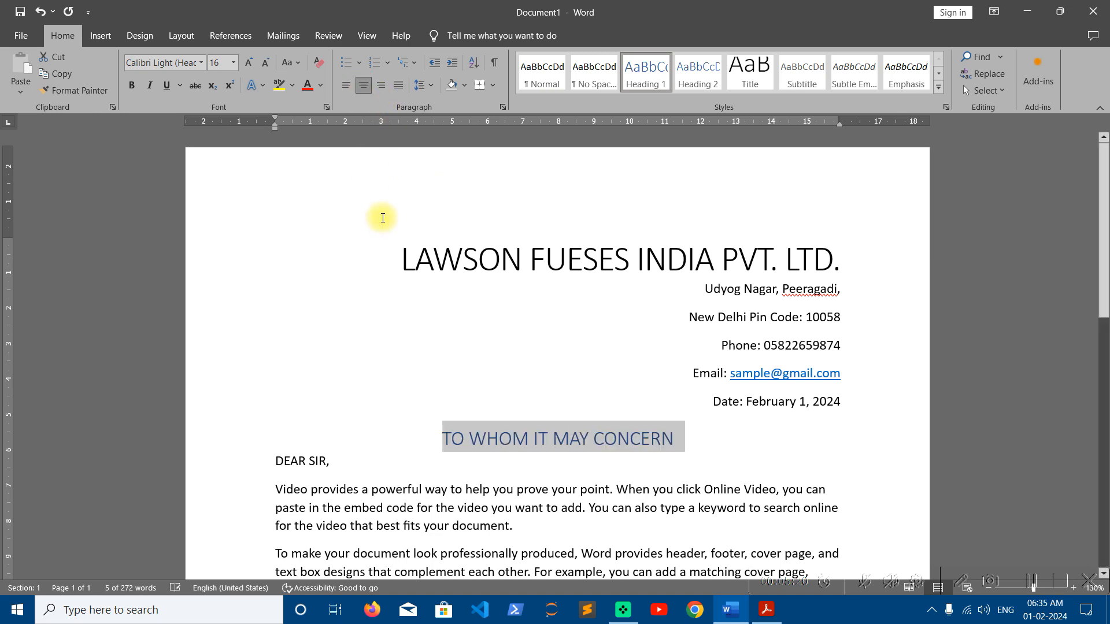
pyautogui.moveTo(335, 461); pyautogui.dragTo(245, 460)
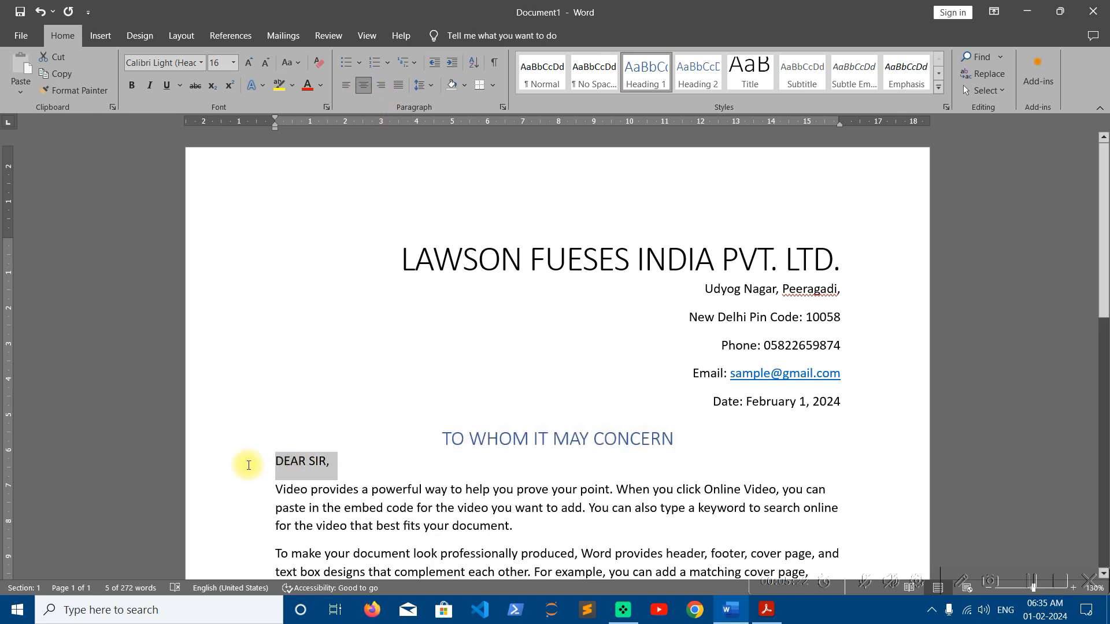
pyautogui.click(701, 77)
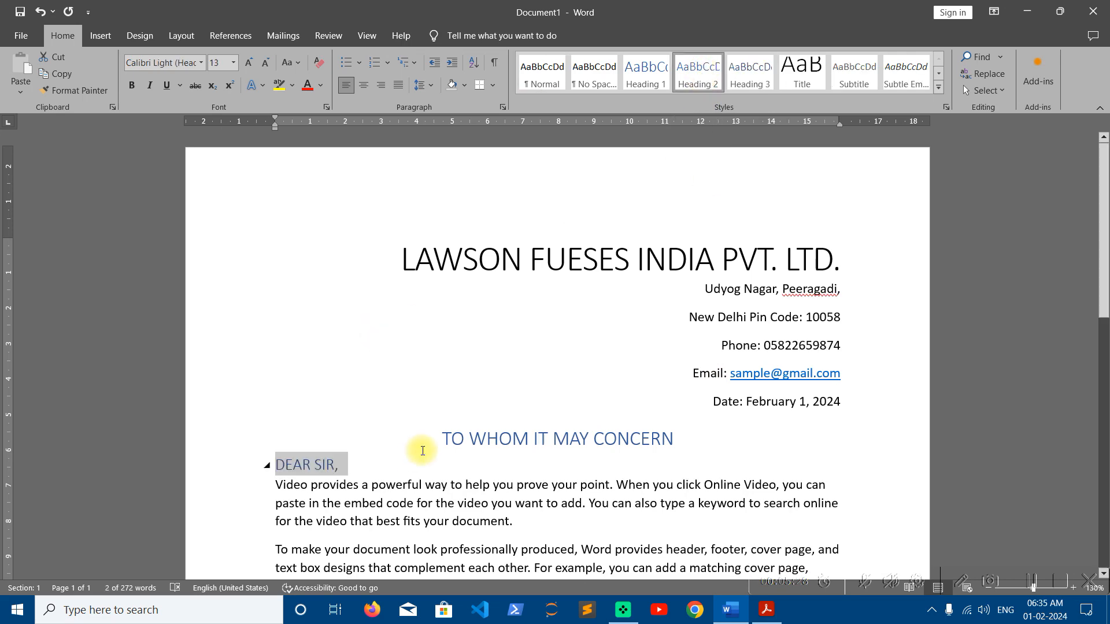
pyautogui.scroll(-3, 422, 450)
pyautogui.scroll(-2, 422, 450)
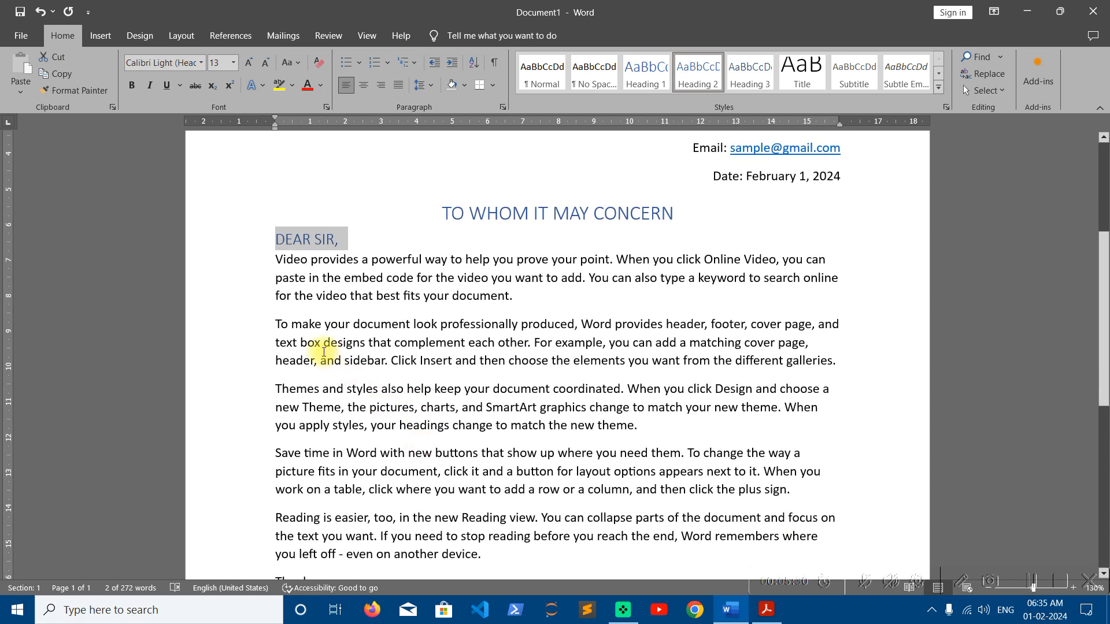
# Apply Justify alignment to the five =RAND() body paragraphs
pyautogui.moveTo(275, 215); pyautogui.dragTo(491, 509)
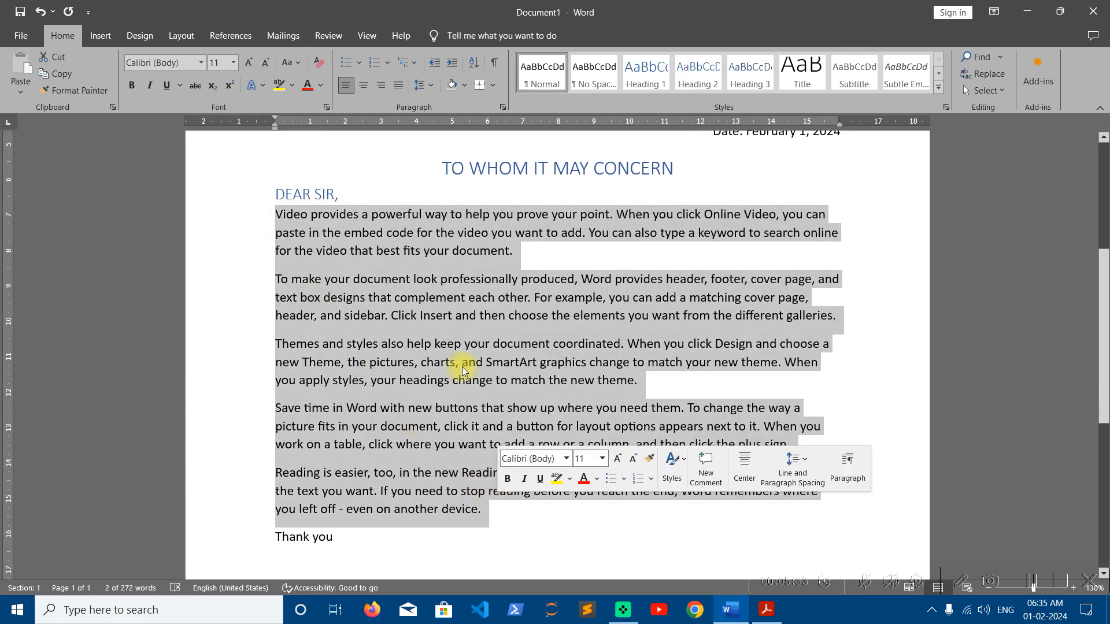
pyautogui.click(404, 91)
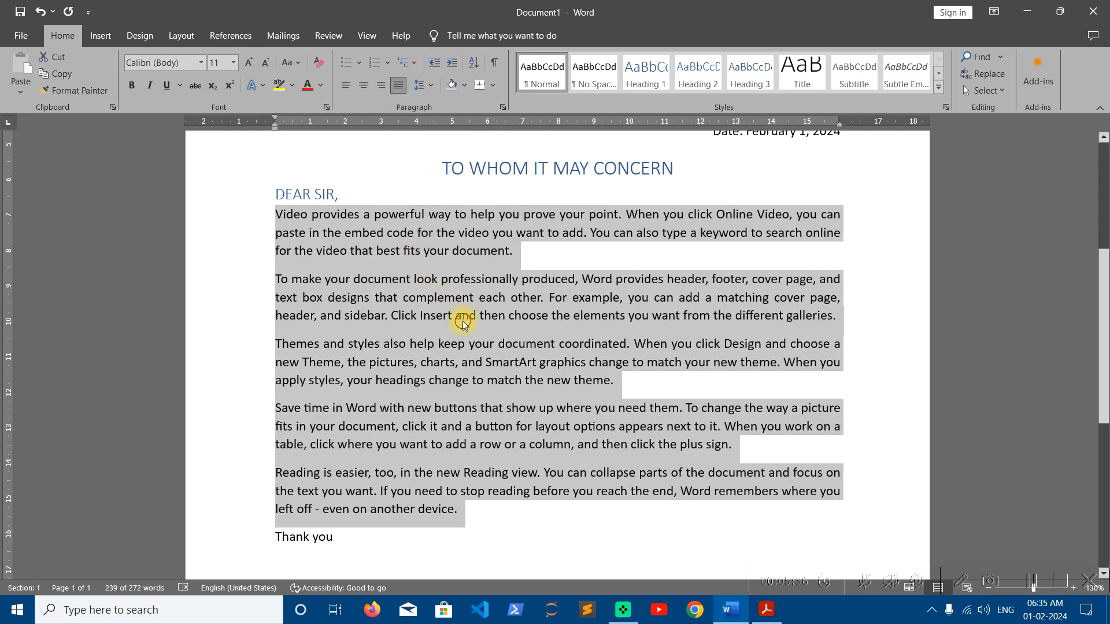
pyautogui.click(460, 242)
pyautogui.scroll(-3, 461, 375)
pyautogui.scroll(-2, 465, 321)
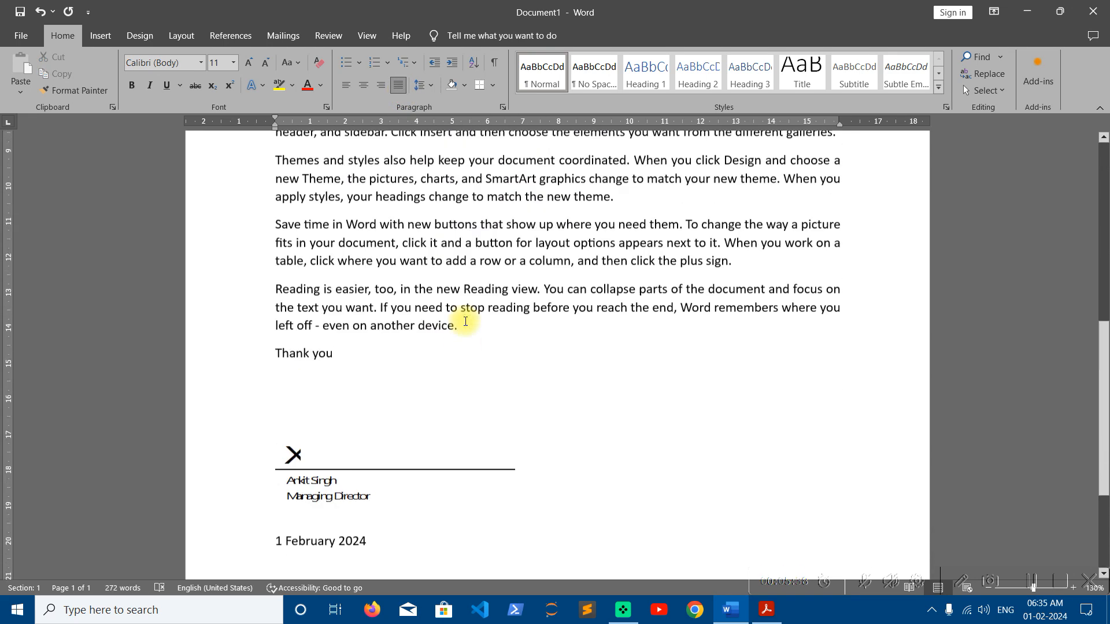
pyautogui.scroll(8, 462, 318)
pyautogui.scroll(1, 465, 320)
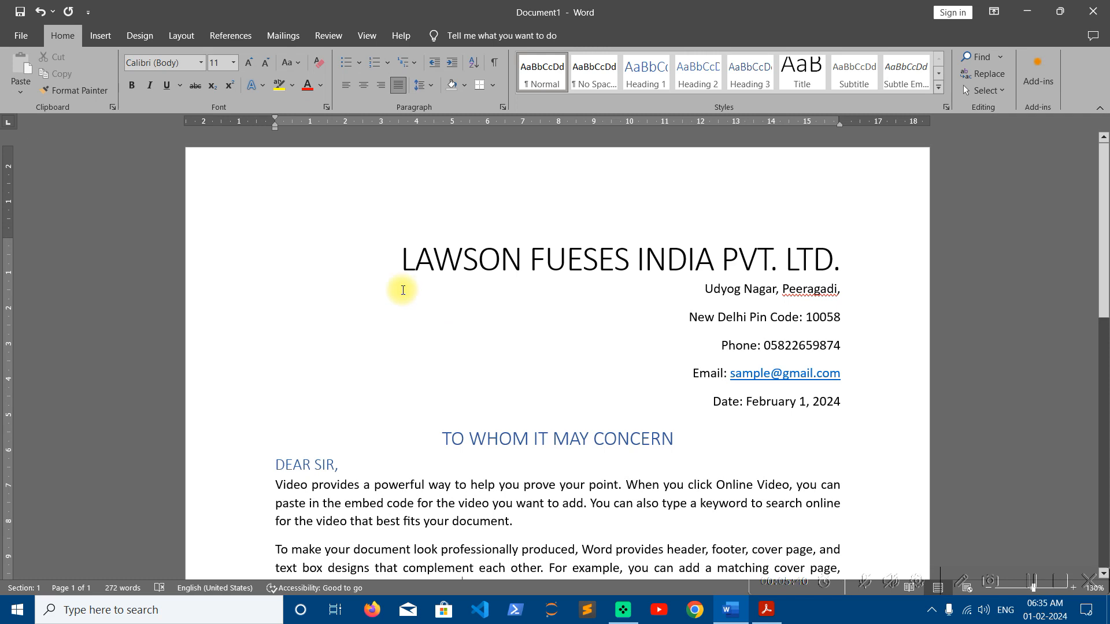
# Apply the blue-banded style set from the Design gallery
pyautogui.click(145, 35)
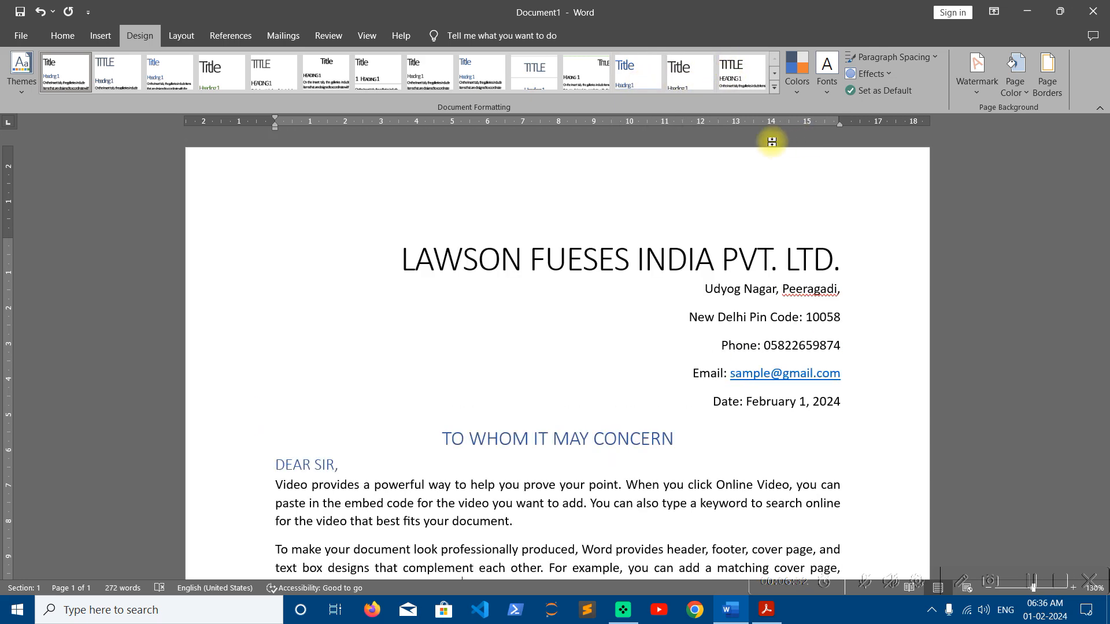
pyautogui.click(774, 87)
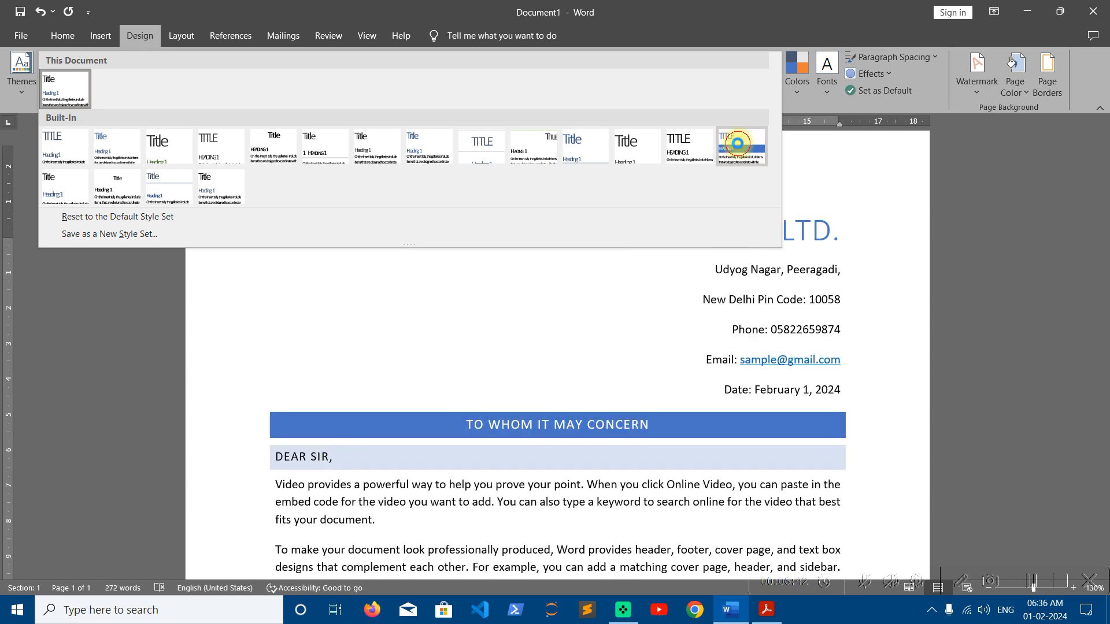
# Apply the blue-banded style set, review the restyled letter, and bring up the Themes gallery
pyautogui.click(739, 147)
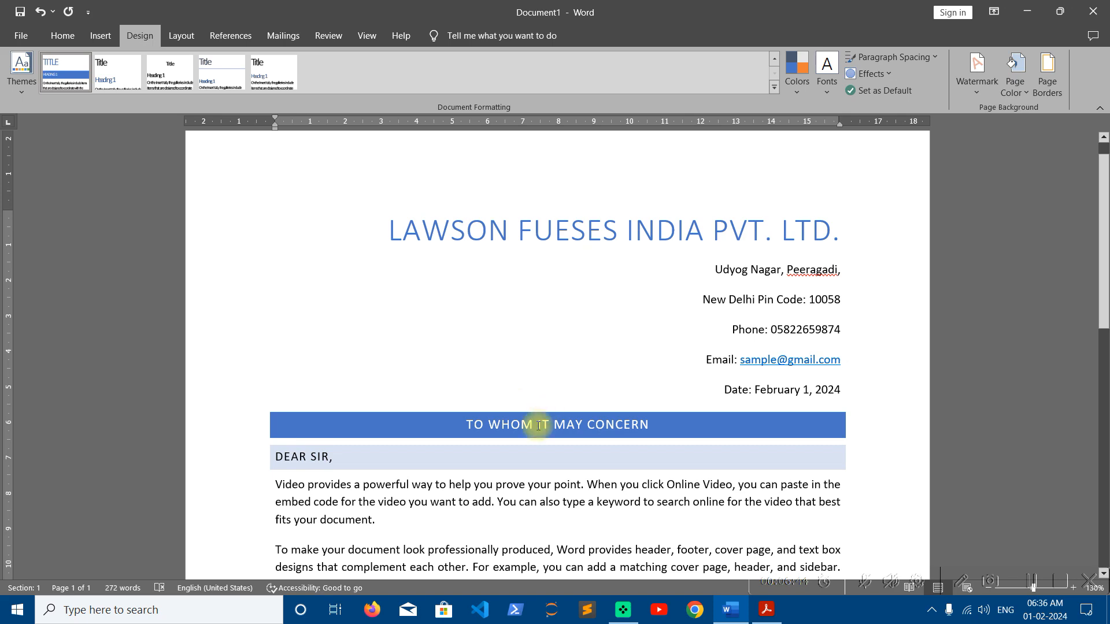
pyautogui.scroll(-10, 670, 378)
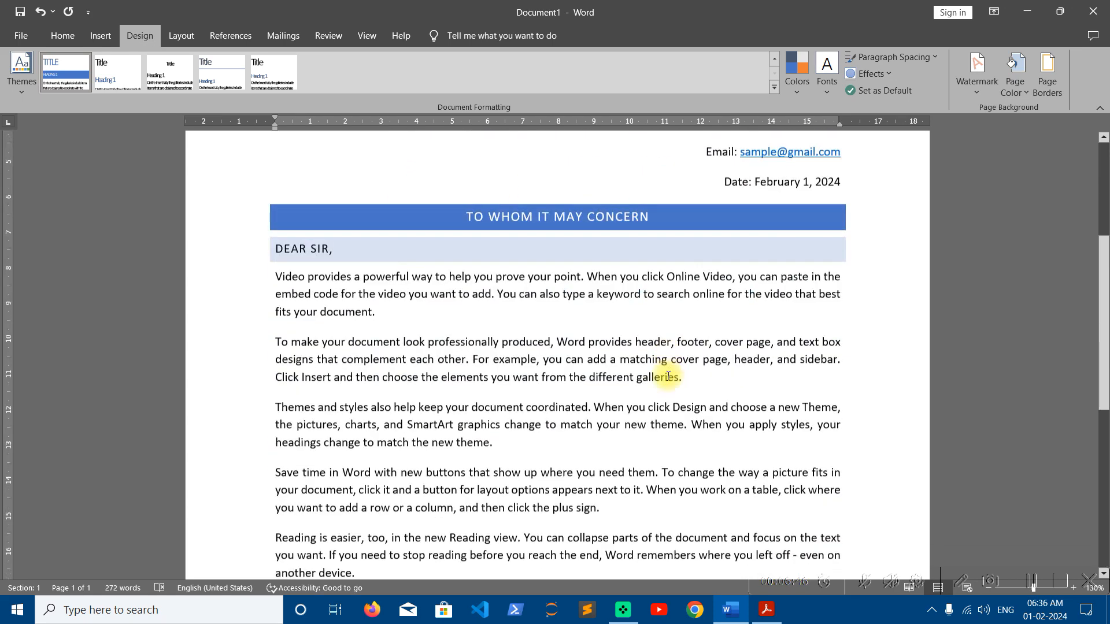
pyautogui.scroll(5, 664, 512)
pyautogui.scroll(6, 666, 371)
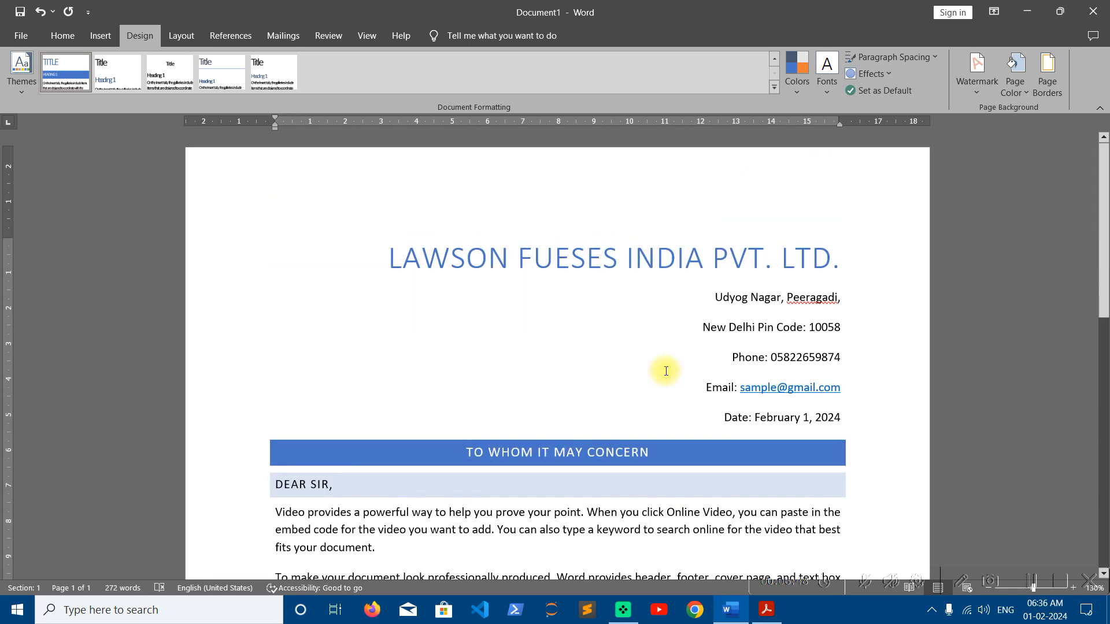
pyautogui.scroll(-10, 665, 372)
pyautogui.scroll(10, 659, 367)
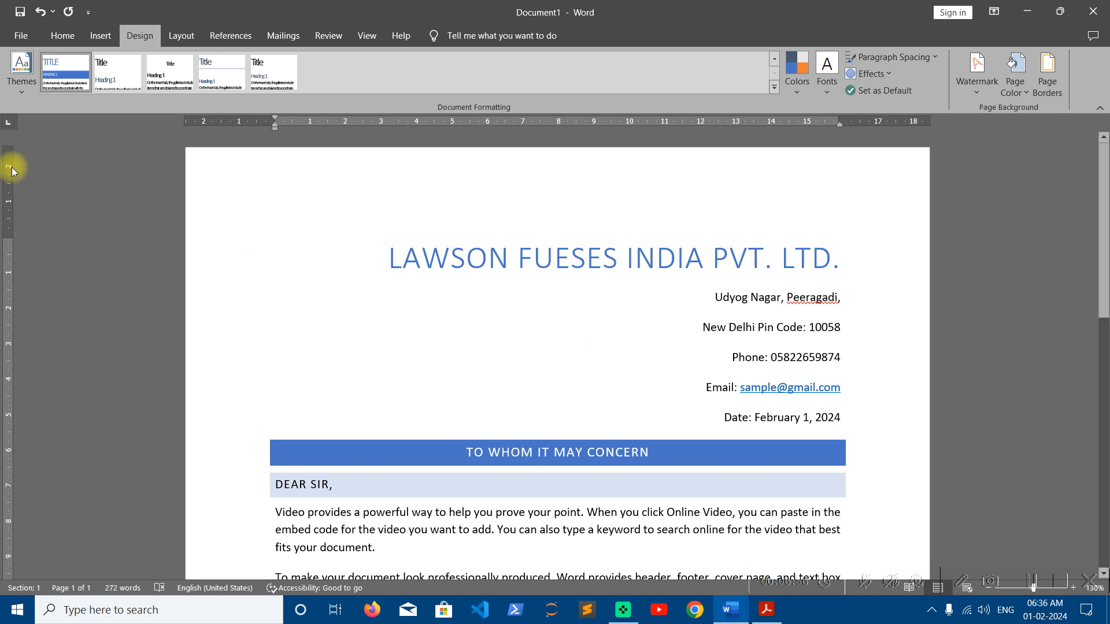
pyautogui.click(22, 92)
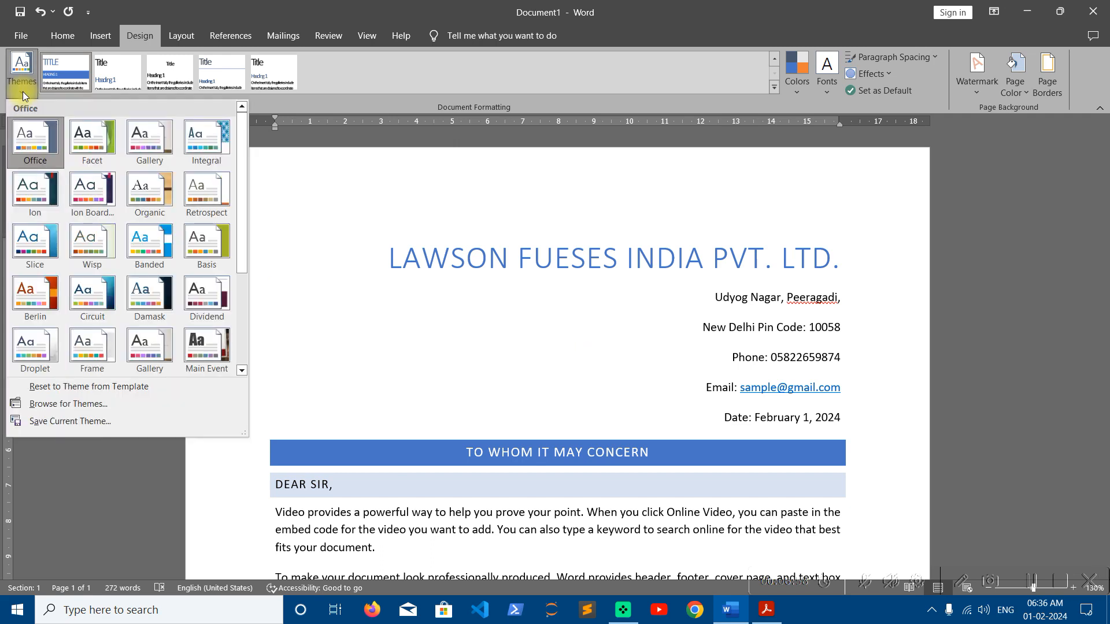